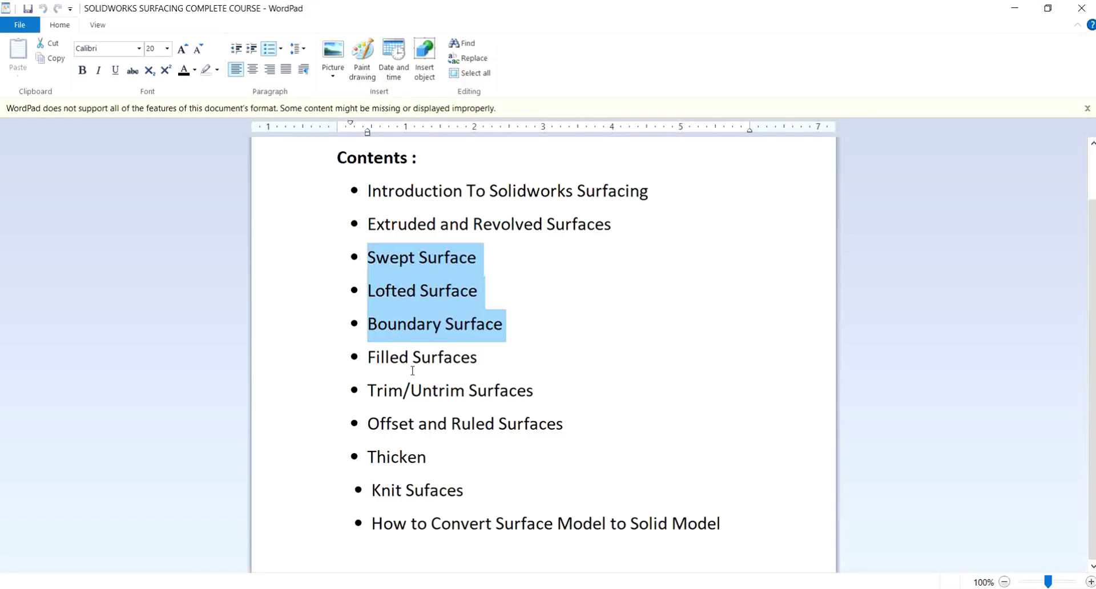
- Review the Filled, Swept, Lofted and Boundary Surface topics in WordPad, then orbit the finished model
{"action": "left_click", "coordinate": [413, 358]}
{"action": "left_click_drag", "start_coordinate": [366, 360], "coordinate": [459, 366]}
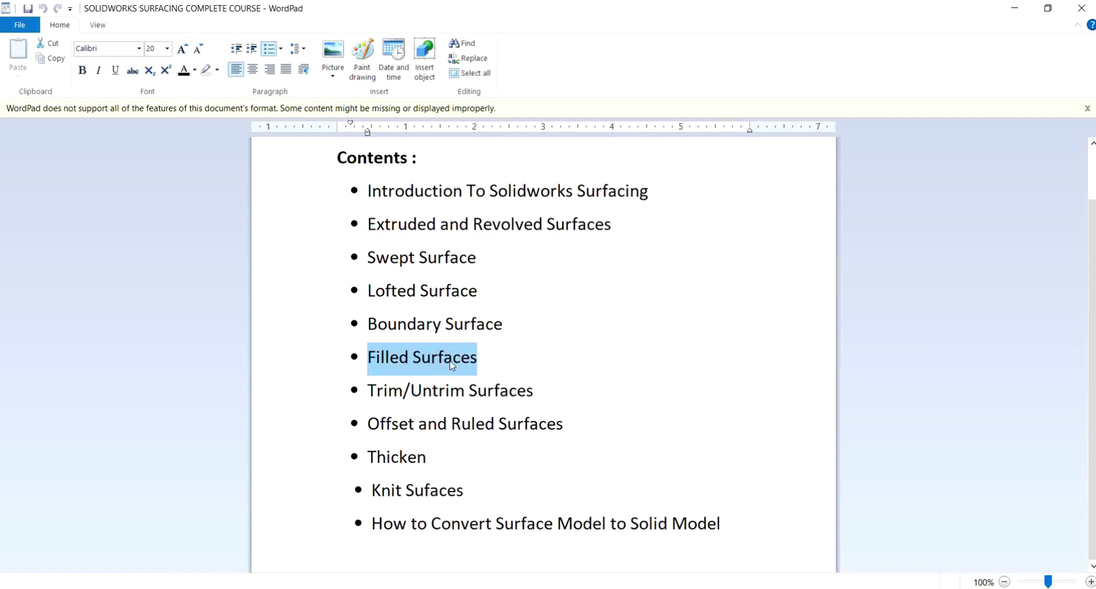
{"action": "left_click", "coordinate": [455, 323]}
{"action": "left_click_drag", "start_coordinate": [490, 324], "coordinate": [387, 268]}
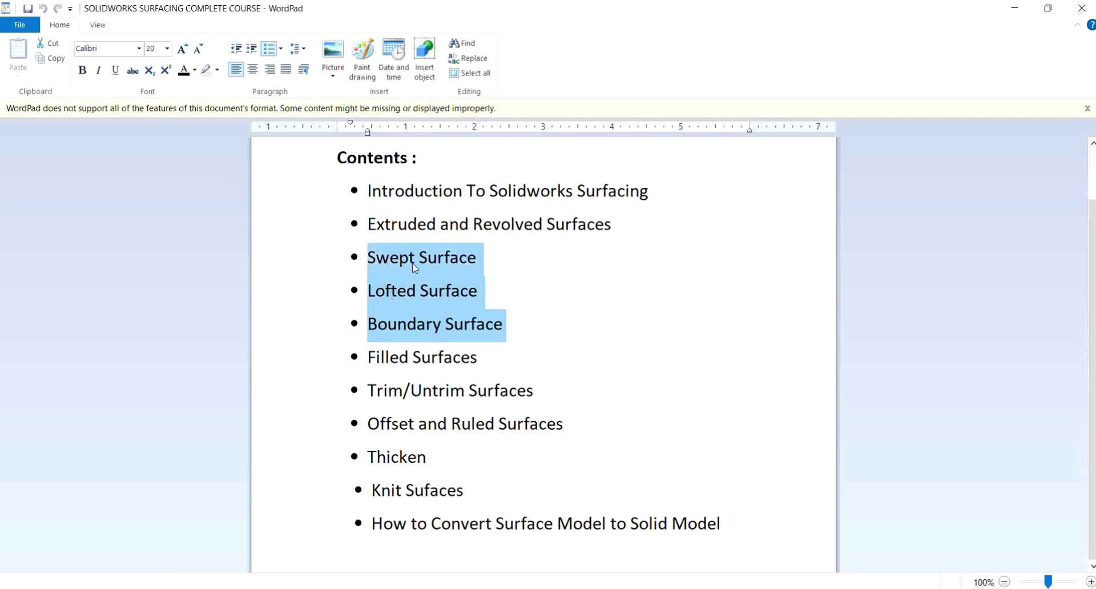
{"action": "left_click", "coordinate": [437, 302]}
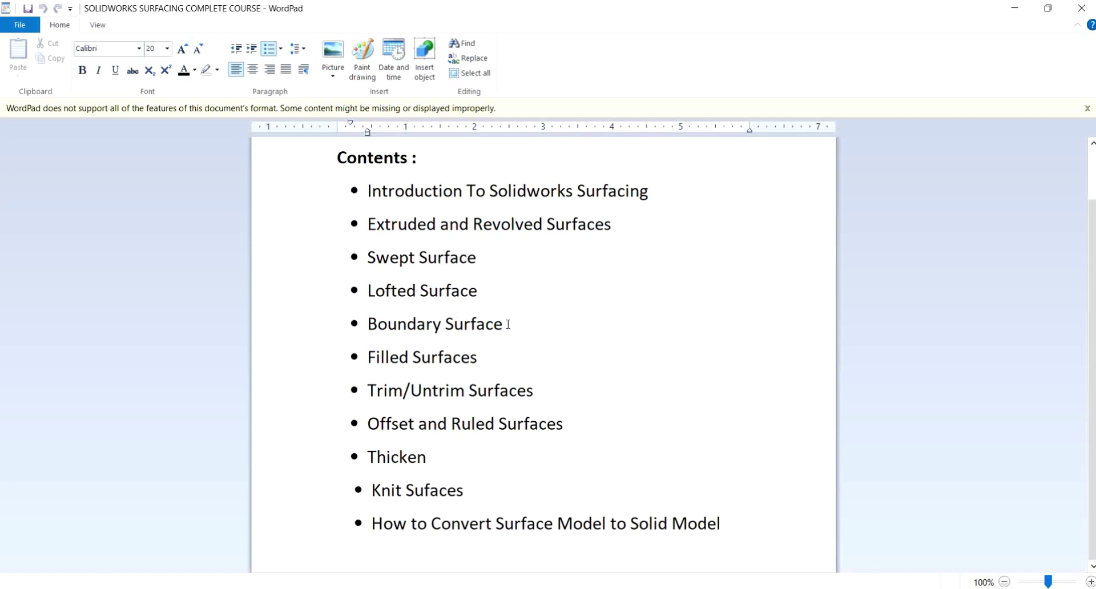
{"action": "left_click_drag", "start_coordinate": [510, 328], "coordinate": [408, 265]}
{"action": "left_click", "coordinate": [415, 357]}
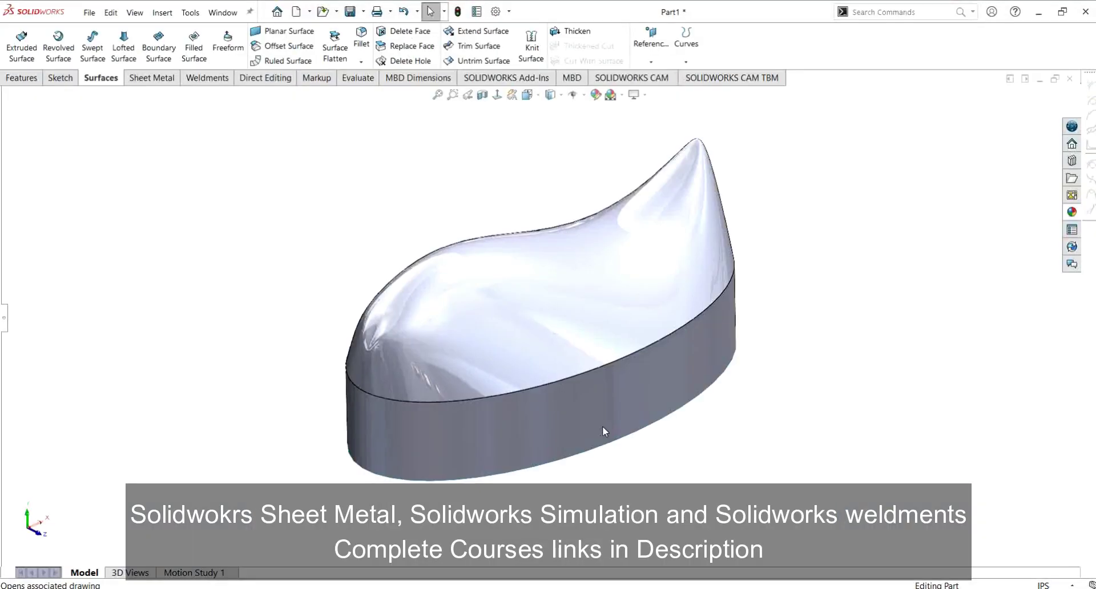
{"action": "middle_click_drag", "start_coordinate": [707, 414], "coordinate": [502, 269]}
- Create a new part document and switch its scene background to Plain White
{"action": "left_click", "coordinate": [87, 12]}
{"action": "left_click", "coordinate": [108, 32]}
{"action": "left_click", "coordinate": [462, 452]}
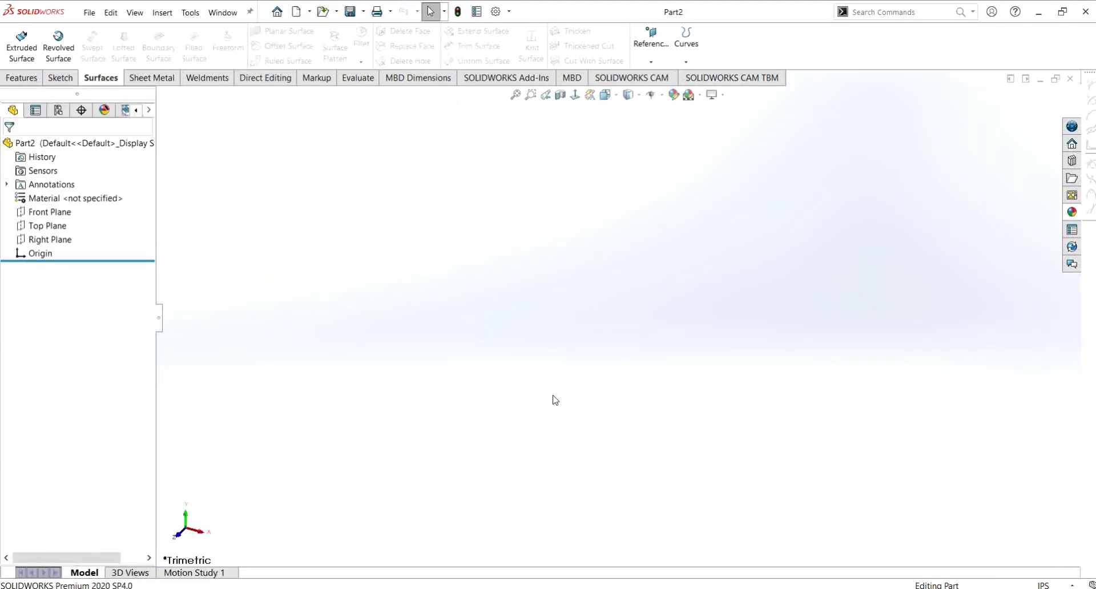
{"action": "left_click", "coordinate": [699, 95]}
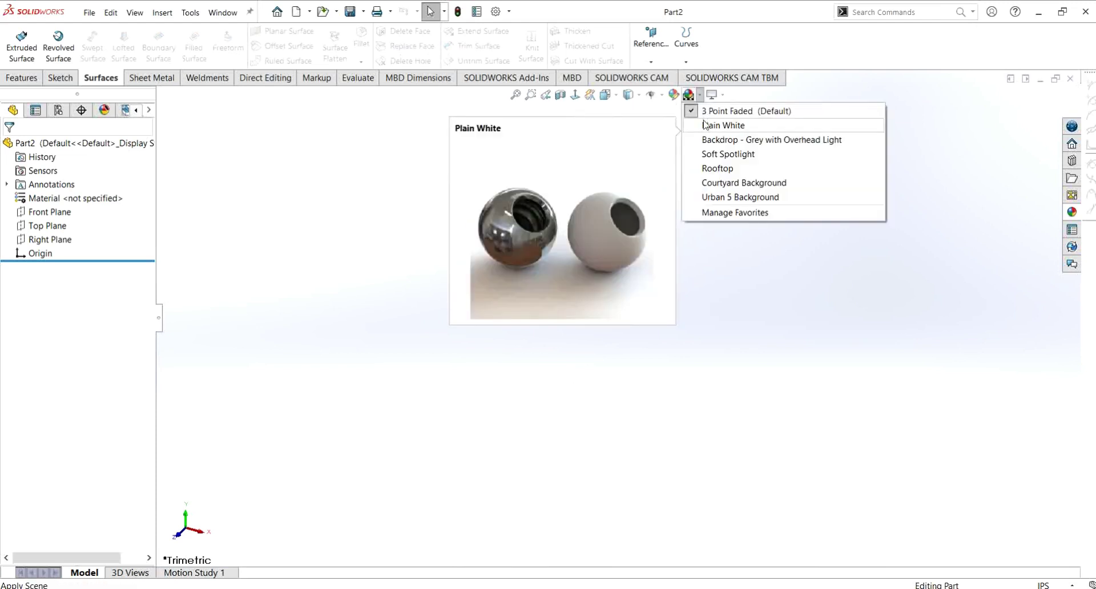
{"action": "left_click", "coordinate": [722, 123]}
- Sketch an ellipse on the Top Plane centred at the origin with major radius 3.61, then exit the sketch
{"action": "left_click", "coordinate": [64, 227]}
{"action": "left_click", "coordinate": [83, 209]}
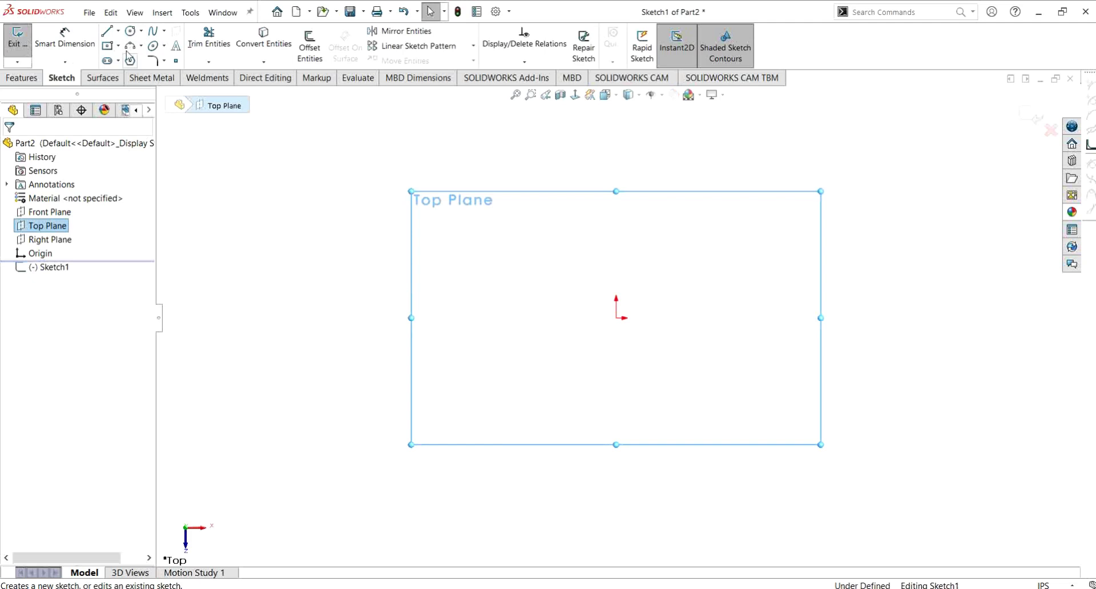
{"action": "left_click", "coordinate": [153, 48]}
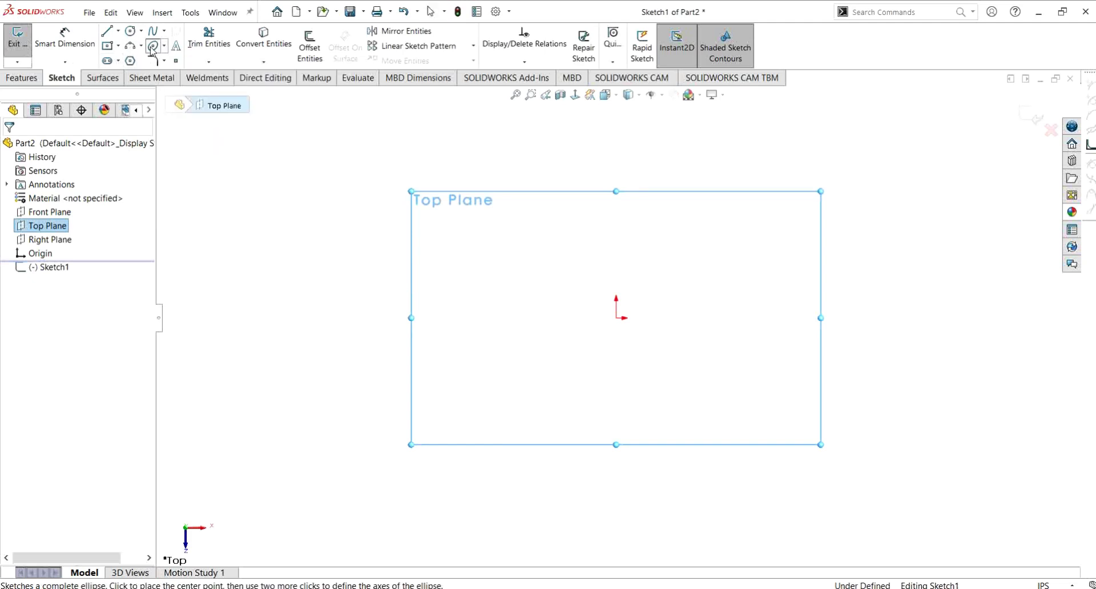
{"action": "left_click", "coordinate": [616, 318]}
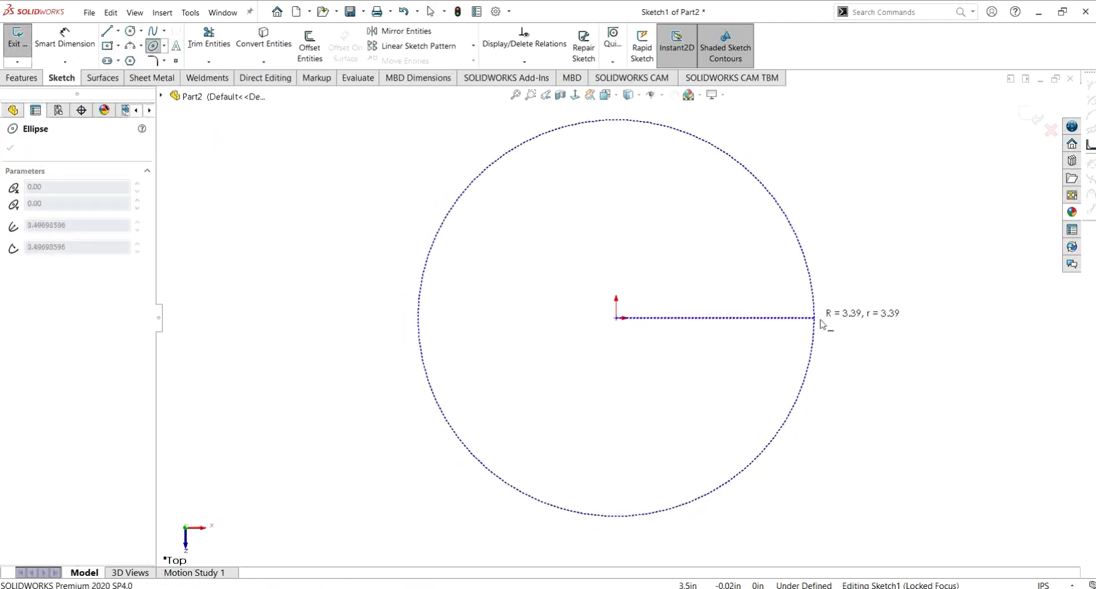
{"action": "left_click", "coordinate": [827, 318]}
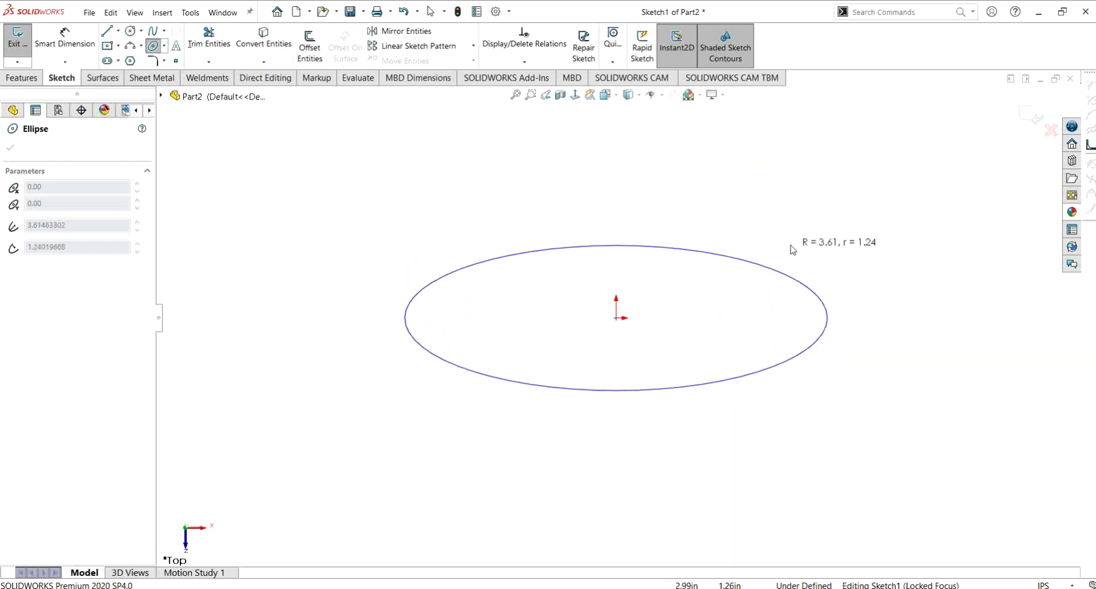
{"action": "left_click", "coordinate": [791, 226]}
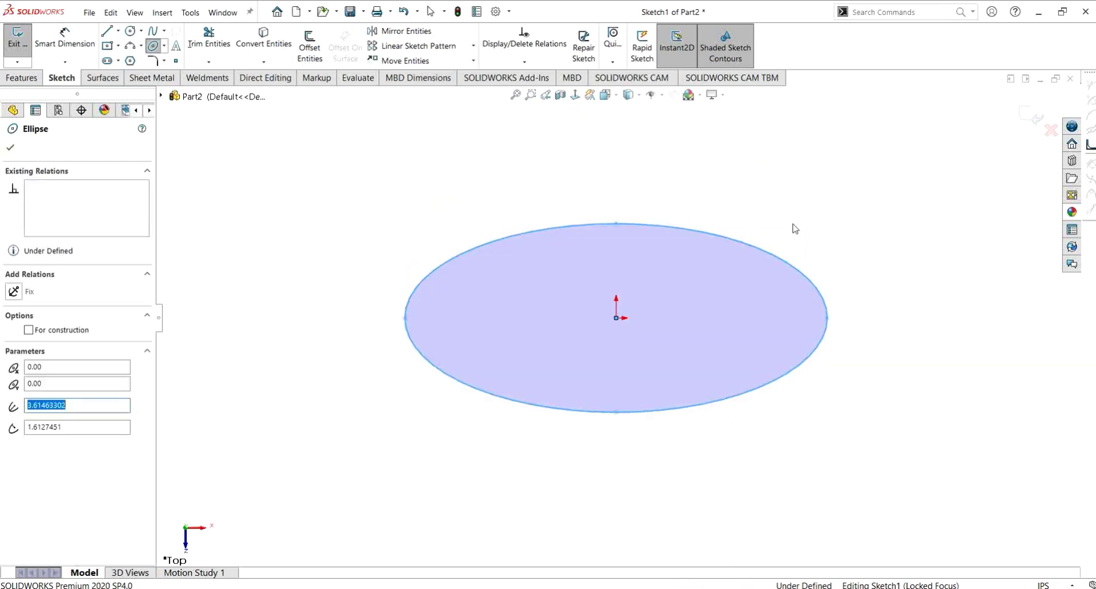
{"action": "left_click", "coordinate": [1032, 121]}
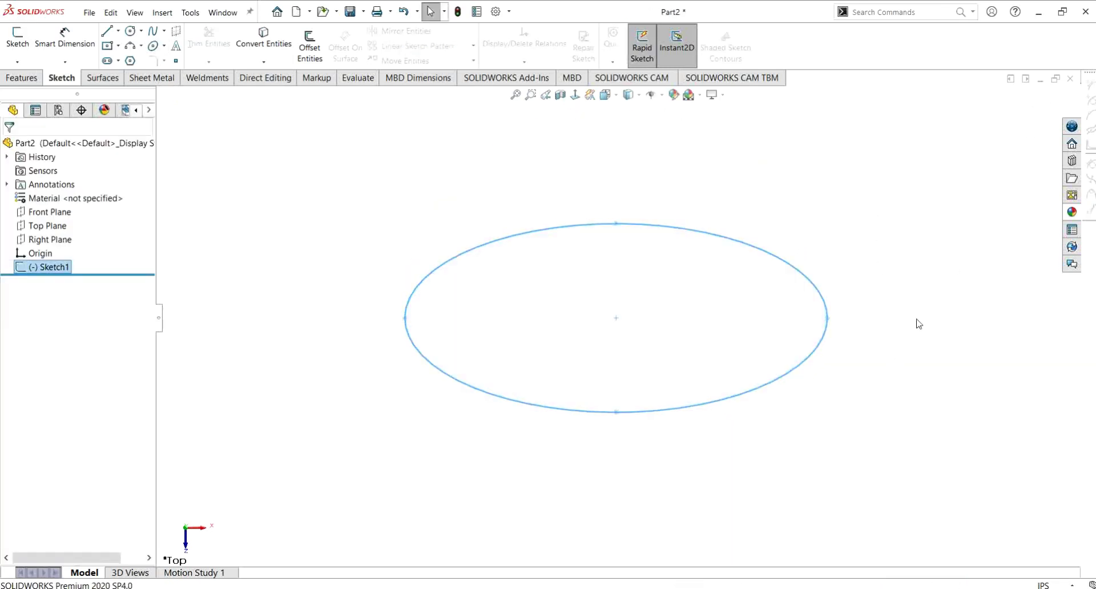
- Extrude the ellipse as a Blind 1.5 in surface band and orbit to inspect it
{"action": "left_click", "coordinate": [98, 79]}
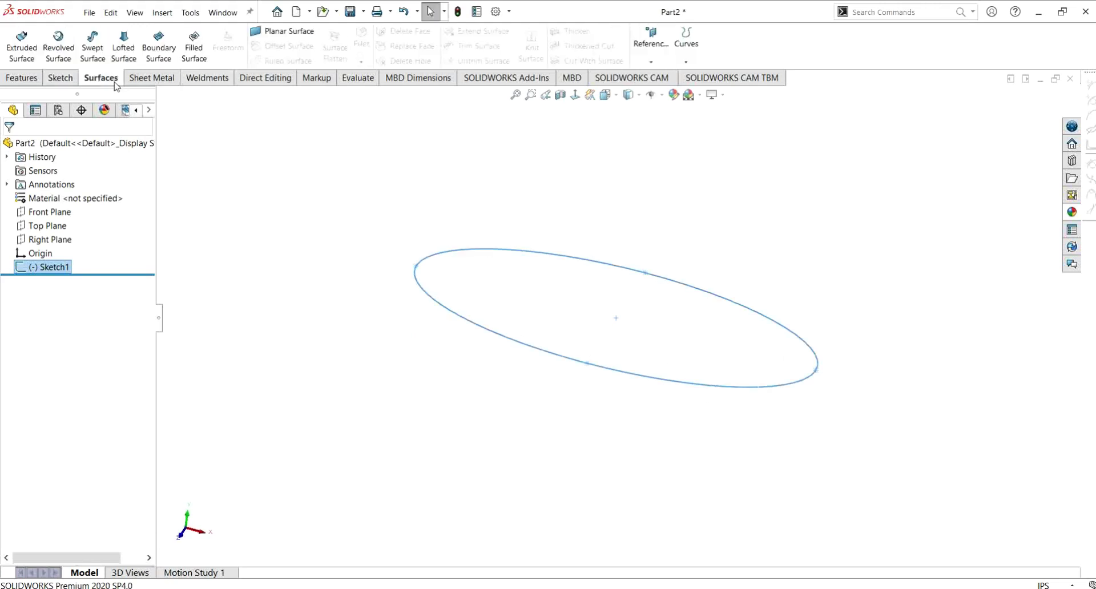
{"action": "left_click", "coordinate": [20, 42]}
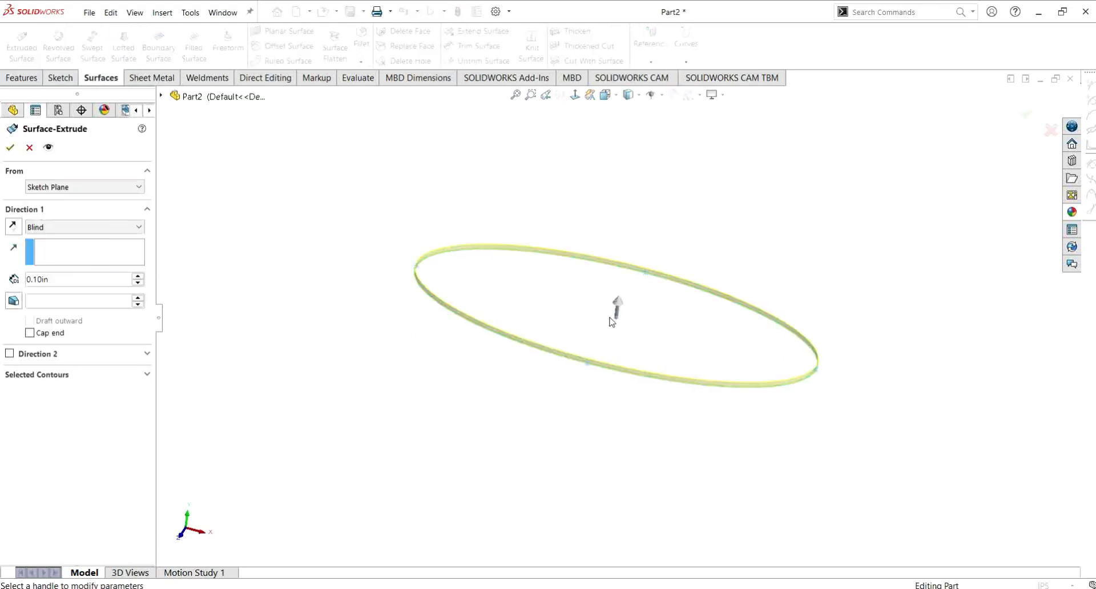
{"action": "type", "text": "2"}
{"action": "key", "text": "Return"}
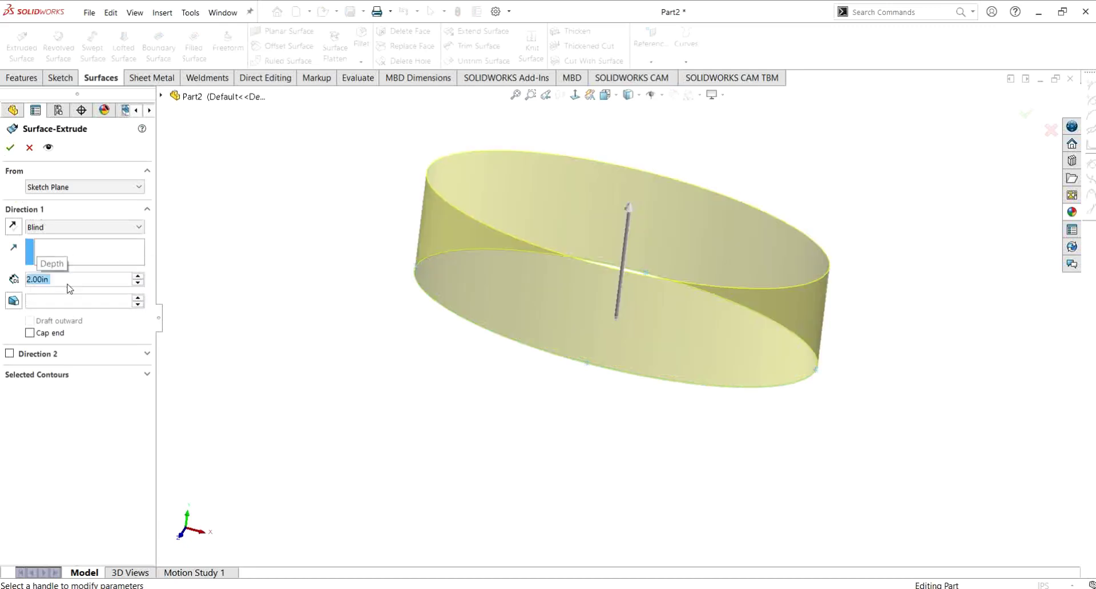
{"action": "type", "text": "1.5"}
{"action": "key", "text": "Return"}
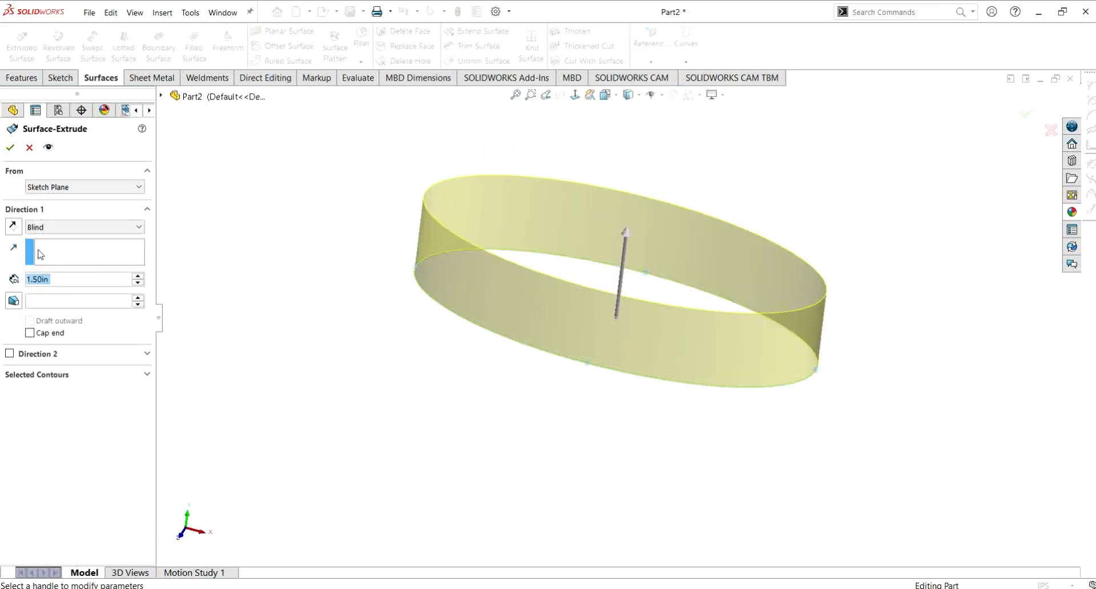
{"action": "left_click", "coordinate": [10, 148]}
{"action": "middle_click_drag", "start_coordinate": [429, 323], "coordinate": [590, 474]}
{"action": "middle_click_drag", "start_coordinate": [617, 351], "coordinate": [557, 394]}
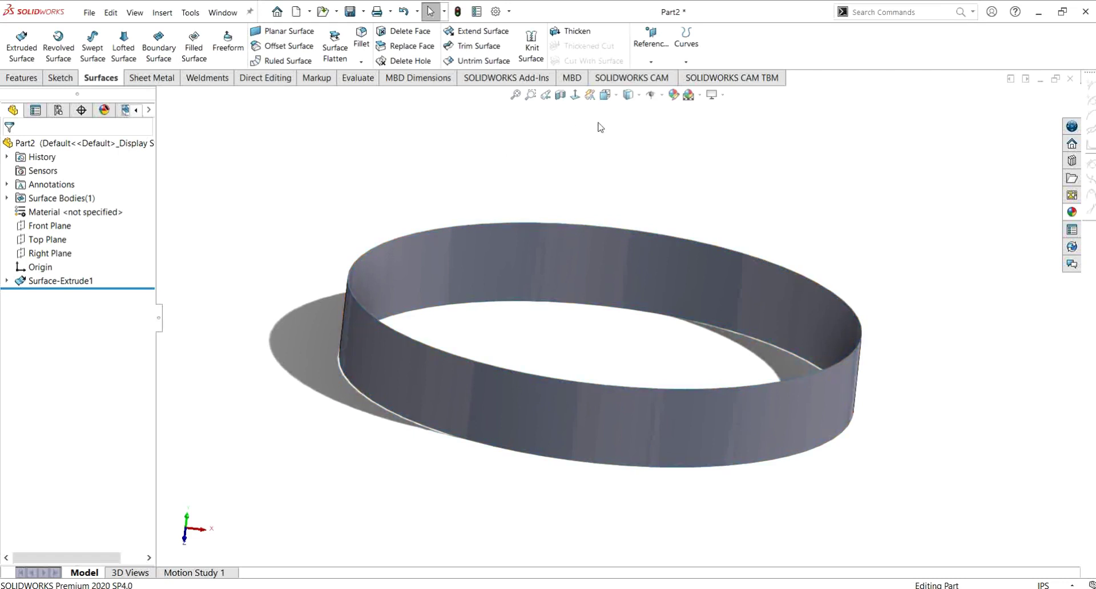
{"action": "middle_click_drag", "start_coordinate": [531, 292], "coordinate": [486, 263]}
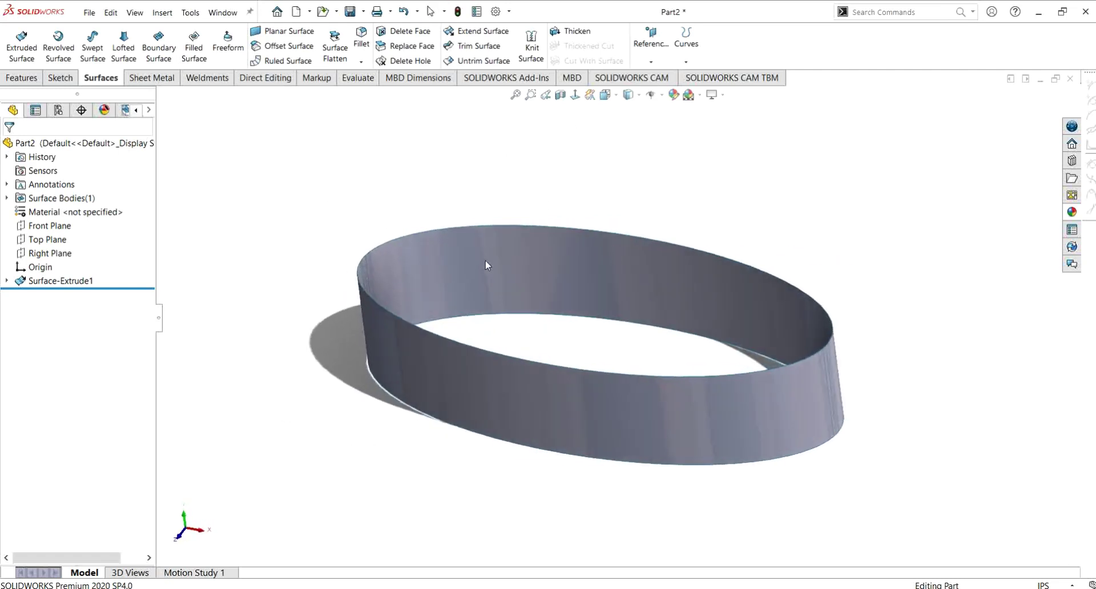
{"action": "left_click", "coordinate": [285, 32]}
{"action": "left_click", "coordinate": [451, 228]}
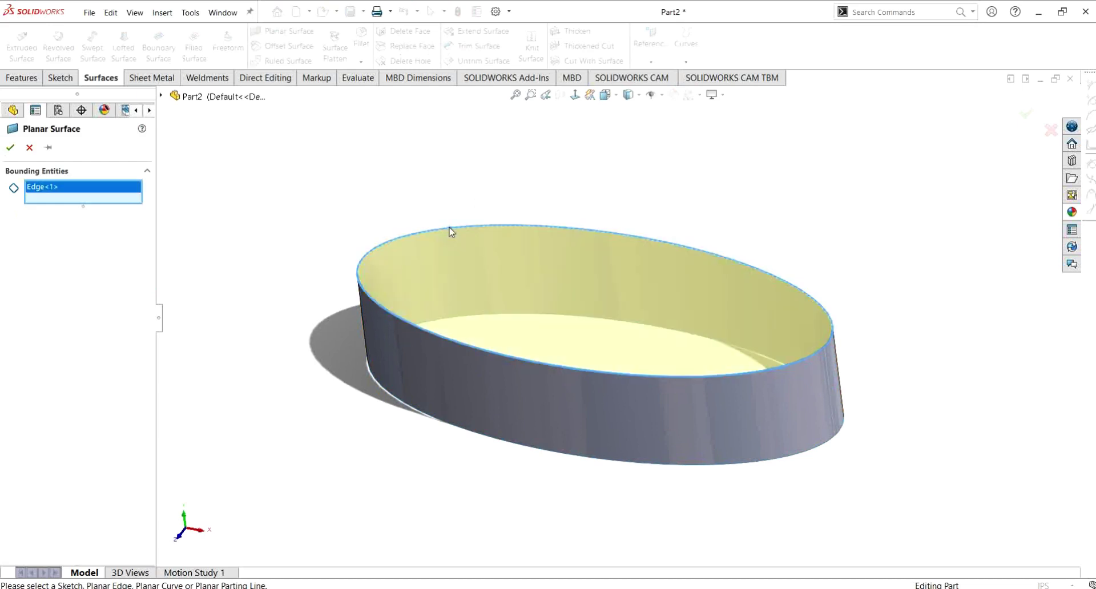
{"action": "middle_click_drag", "start_coordinate": [443, 246], "coordinate": [601, 169]}
{"action": "left_click", "coordinate": [492, 359]}
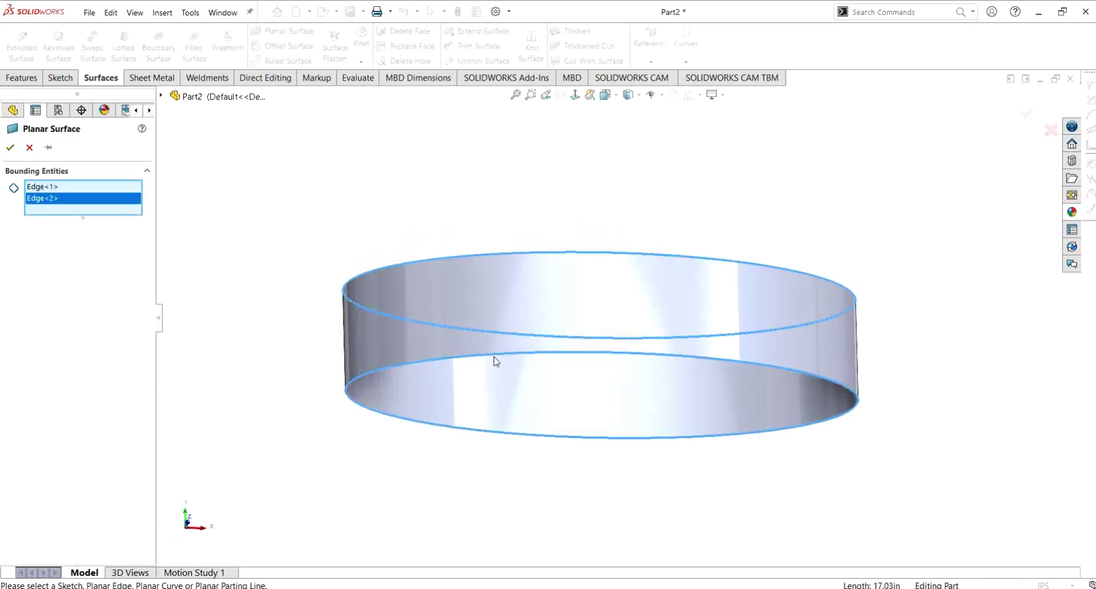
{"action": "left_click", "coordinate": [10, 147]}
{"action": "middle_click_drag", "start_coordinate": [558, 183], "coordinate": [503, 251]}
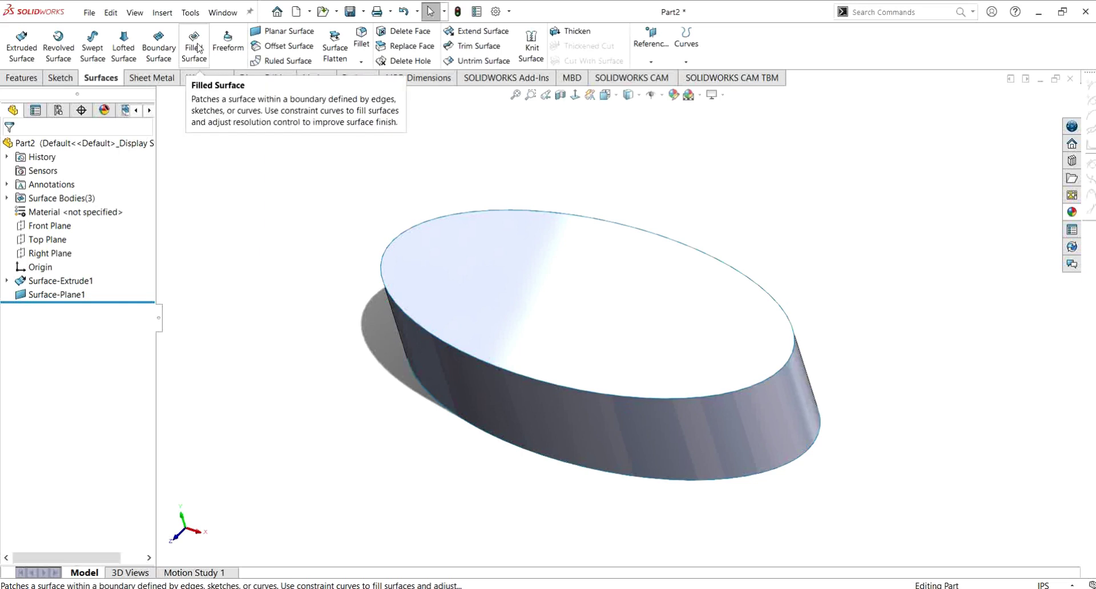
{"action": "left_click", "coordinate": [615, 299]}
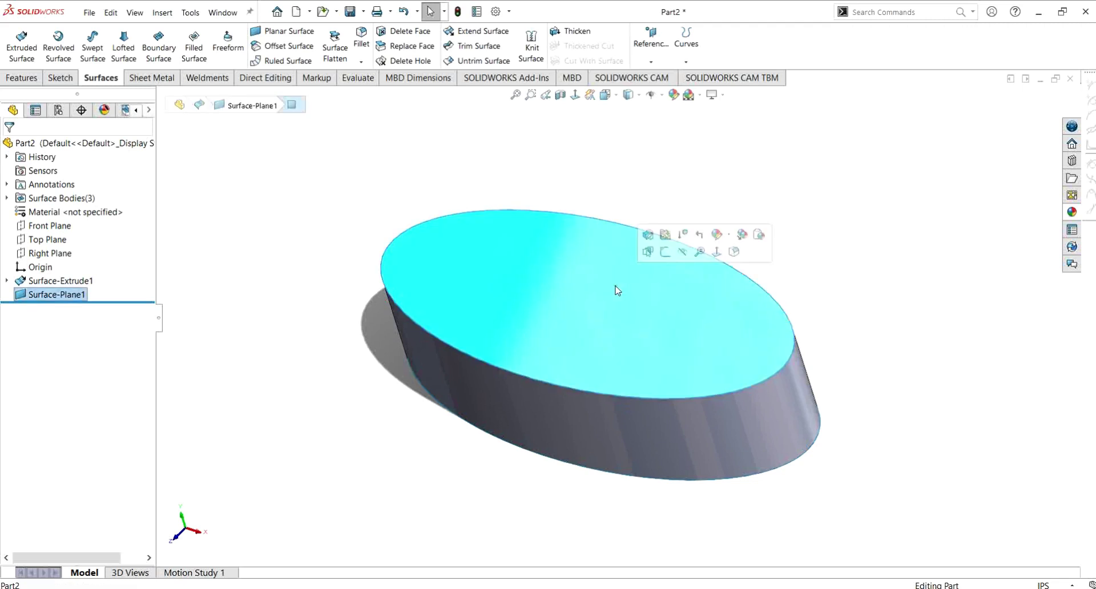
{"action": "right_click", "coordinate": [64, 295]}
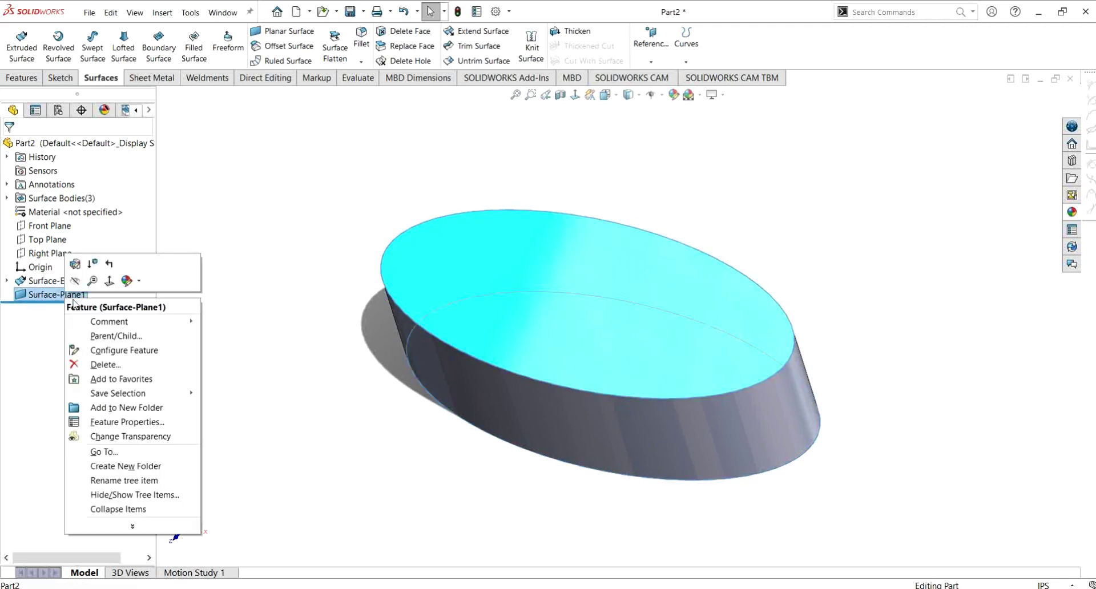
{"action": "left_click", "coordinate": [102, 364]}
{"action": "left_click", "coordinate": [631, 228]}
{"action": "mouse_move", "coordinate": [572, 357]}
{"action": "middle_mouse_down"}
{"action": "mouse_move", "coordinate": [615, 318]}
{"action": "mouse_move", "coordinate": [575, 342]}
{"action": "middle_mouse_up"}
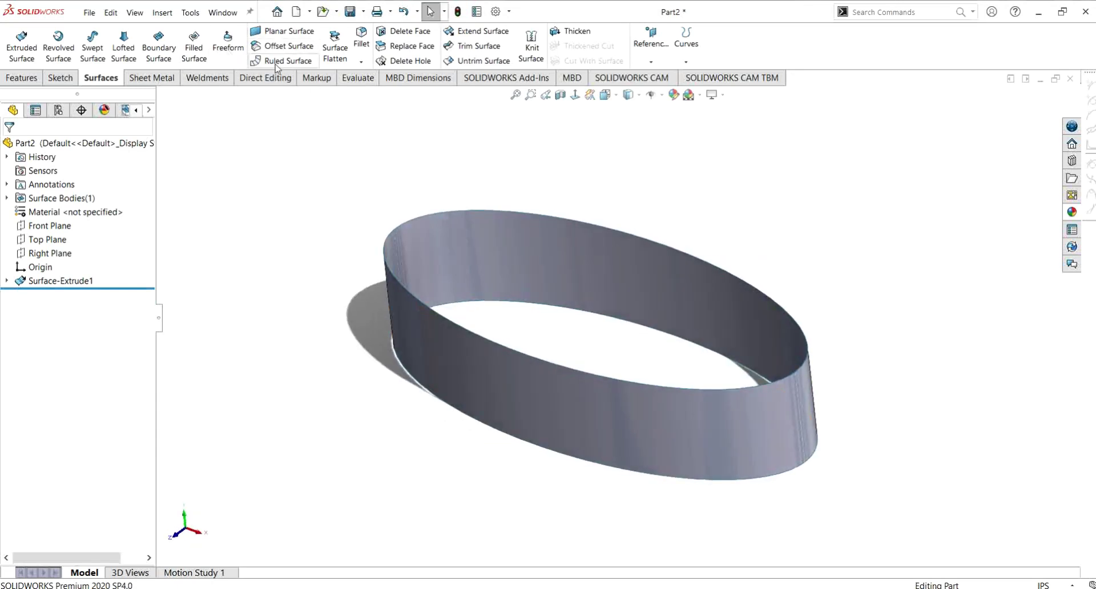
- Start a Fill Surface and use Select Open Loop to take the ring's top edge as its boundary
{"action": "left_click", "coordinate": [194, 48]}
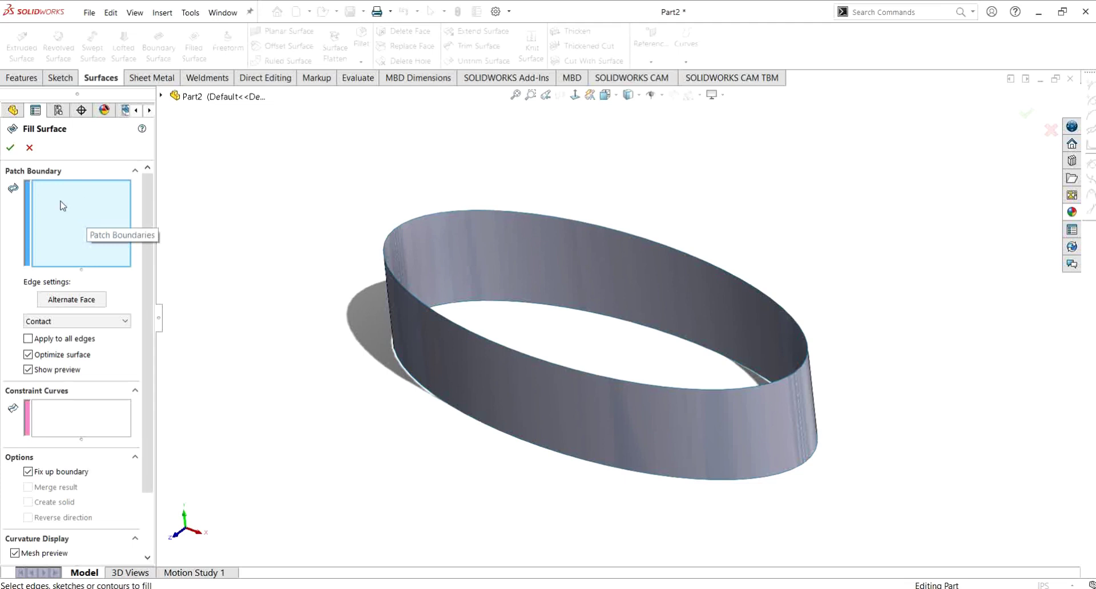
{"action": "left_click", "coordinate": [451, 213]}
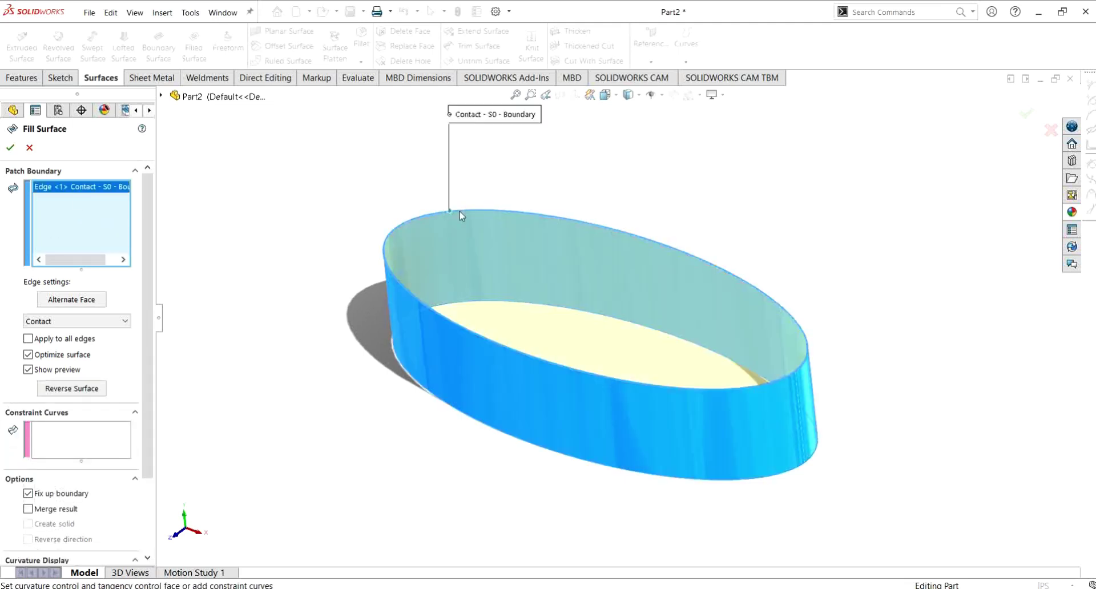
{"action": "right_click", "coordinate": [76, 209]}
{"action": "left_click", "coordinate": [100, 221]}
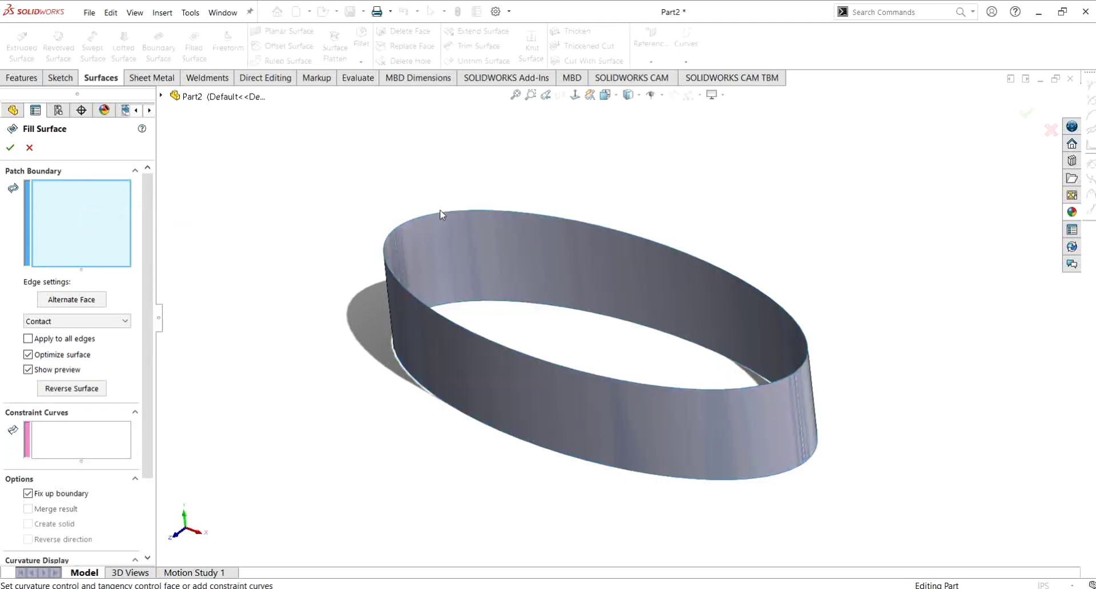
{"action": "right_click", "coordinate": [440, 218]}
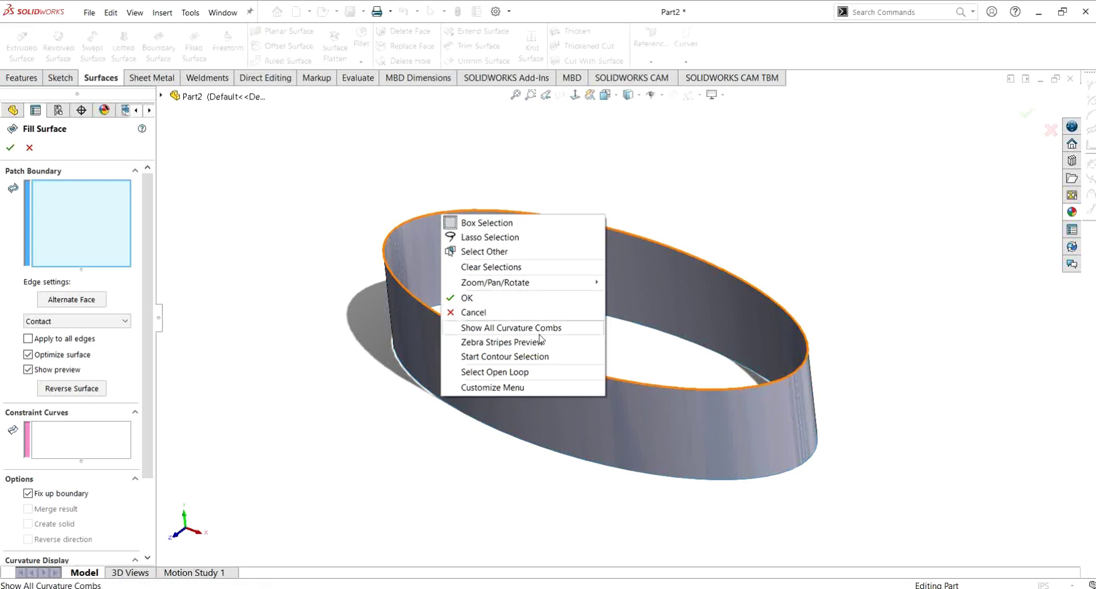
{"action": "left_click", "coordinate": [530, 373]}
{"action": "middle_click_drag", "start_coordinate": [575, 337], "coordinate": [660, 346]}
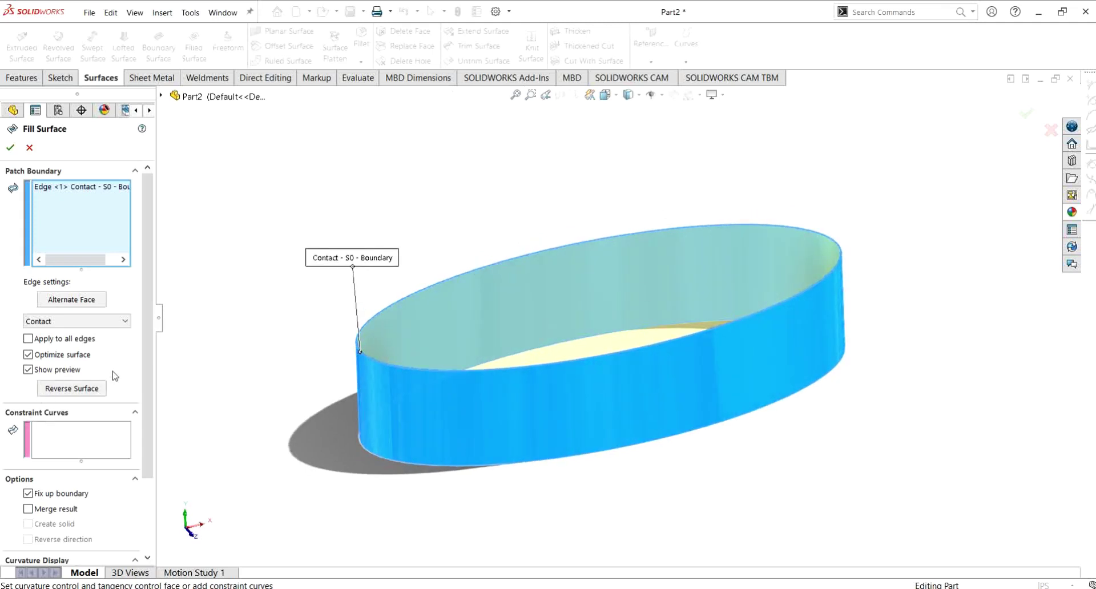
- Turn on Apply to all edges and Zebra stripes, and keep the Contact boundary condition
{"action": "scroll", "coordinate": [114, 375], "scroll_direction": "down", "scroll_amount": 3}
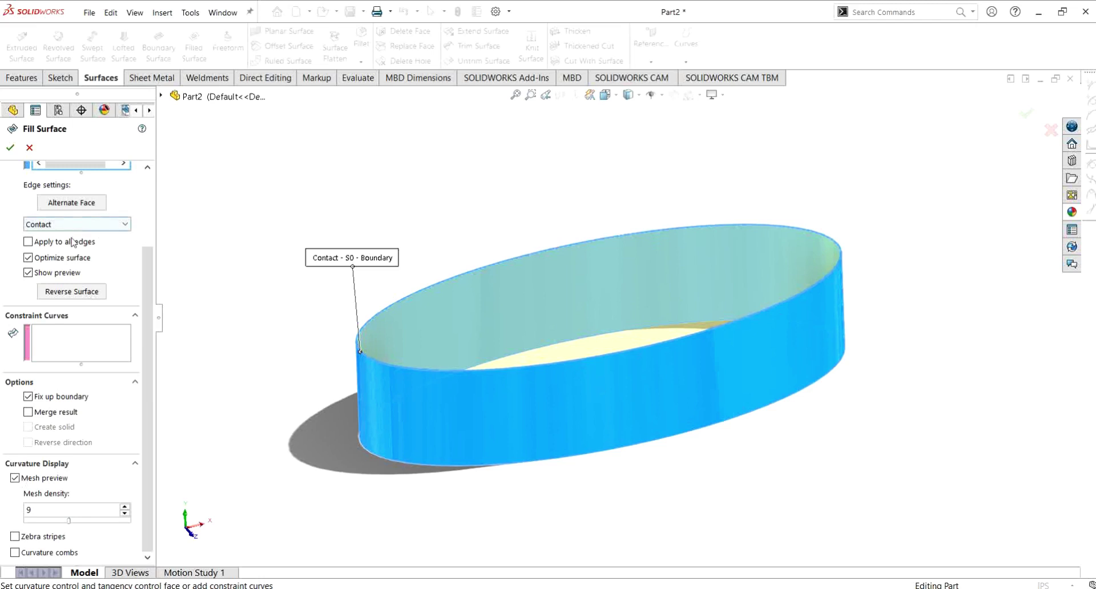
{"action": "left_click", "coordinate": [28, 242]}
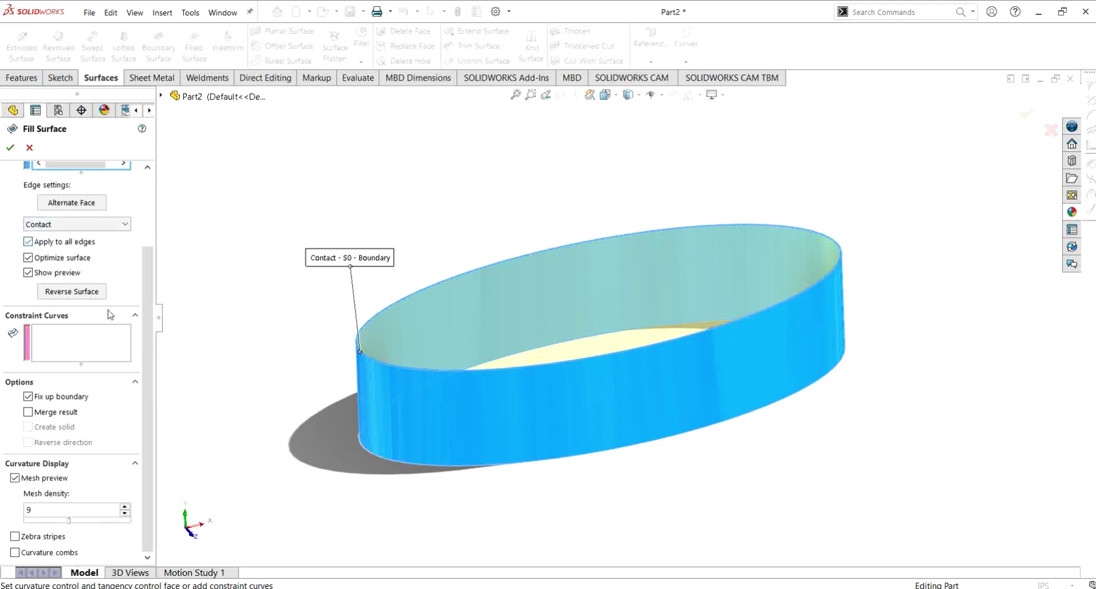
{"action": "left_click", "coordinate": [15, 537]}
{"action": "mouse_move", "coordinate": [409, 425]}
{"action": "middle_mouse_down"}
{"action": "mouse_move", "coordinate": [480, 519]}
{"action": "mouse_move", "coordinate": [487, 405]}
{"action": "mouse_move", "coordinate": [575, 392]}
{"action": "mouse_move", "coordinate": [575, 433]}
{"action": "mouse_move", "coordinate": [509, 432]}
{"action": "middle_mouse_up"}
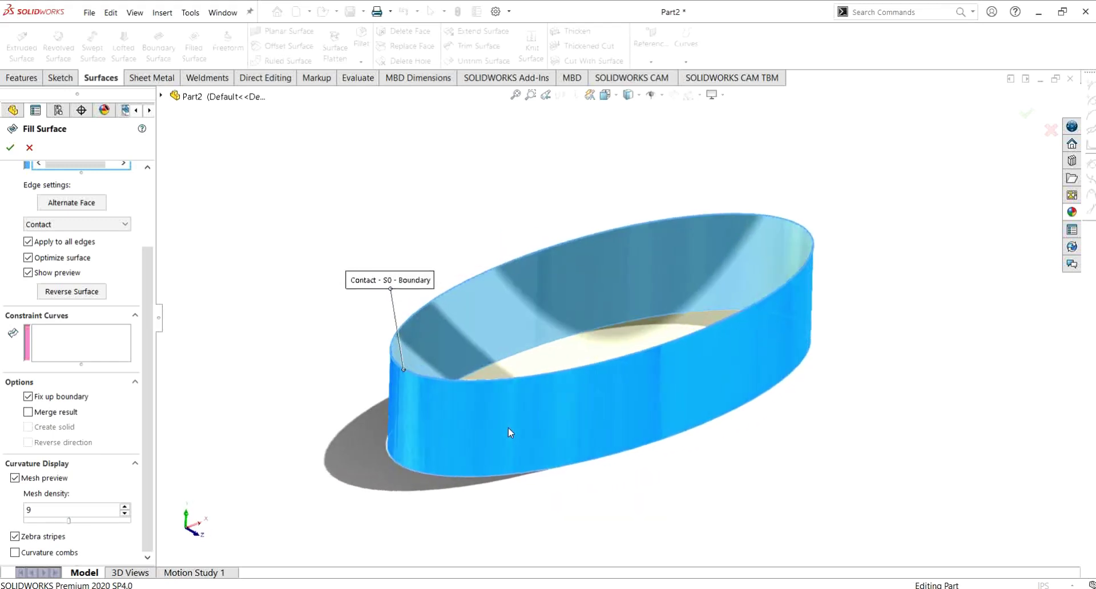
{"action": "scroll", "coordinate": [145, 272], "scroll_direction": "up", "scroll_amount": 3}
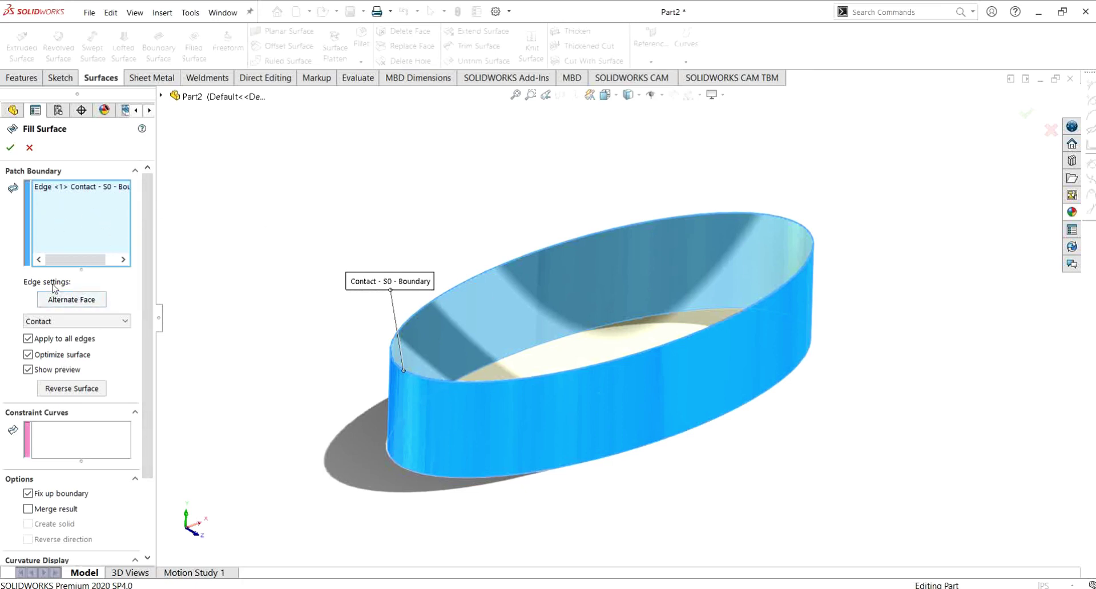
{"action": "left_click", "coordinate": [74, 303]}
{"action": "left_click", "coordinate": [79, 322]}
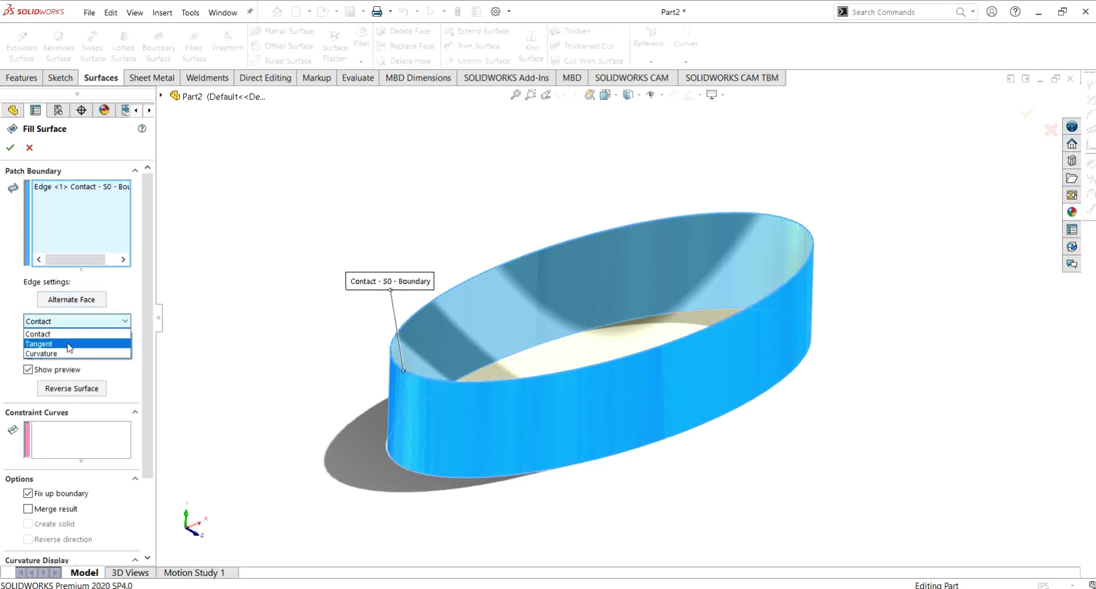
{"action": "left_click", "coordinate": [57, 335]}
- Change the fill patch's boundary condition to Tangent
{"action": "middle_click_drag", "start_coordinate": [560, 324], "coordinate": [388, 313]}
{"action": "scroll", "coordinate": [445, 337], "scroll_direction": "down", "scroll_amount": 5}
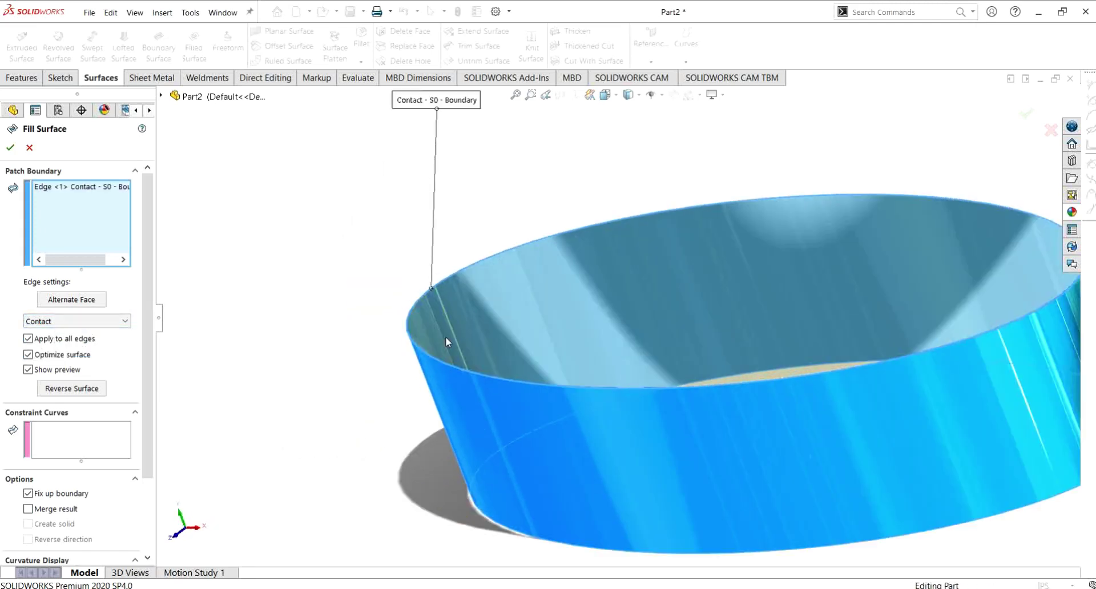
{"action": "scroll", "coordinate": [478, 327], "scroll_direction": "up", "scroll_amount": 5}
{"action": "middle_click_drag", "start_coordinate": [856, 286], "coordinate": [295, 289]}
{"action": "left_click", "coordinate": [105, 321]}
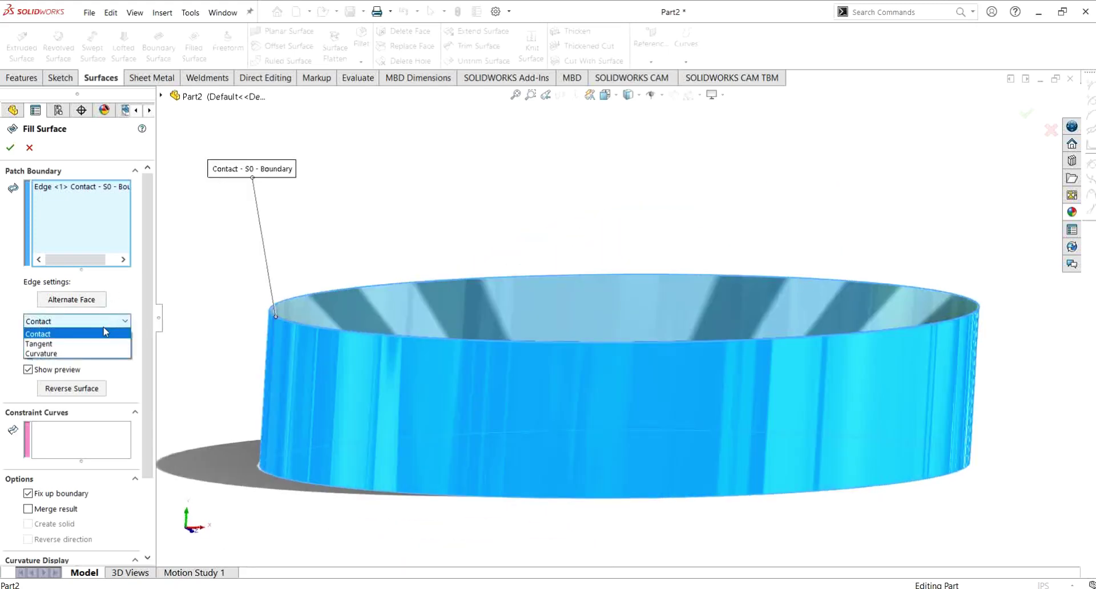
{"action": "left_click", "coordinate": [99, 345]}
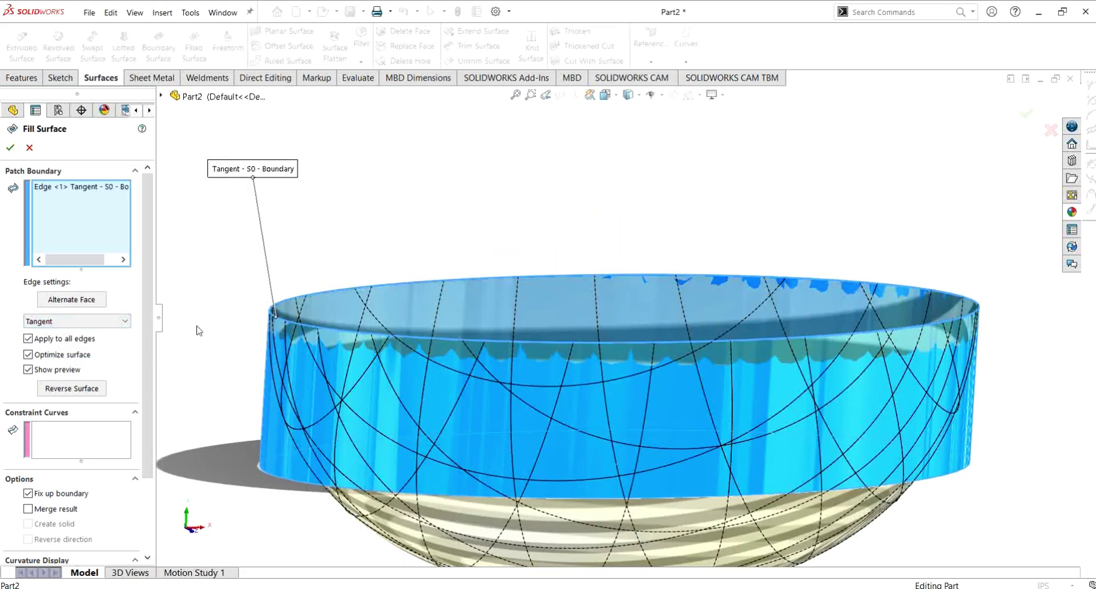
- Reverse the surface so the patch domes upward, then accept the fill
{"action": "middle_click_drag", "start_coordinate": [523, 365], "coordinate": [703, 273]}
{"action": "left_click", "coordinate": [99, 389]}
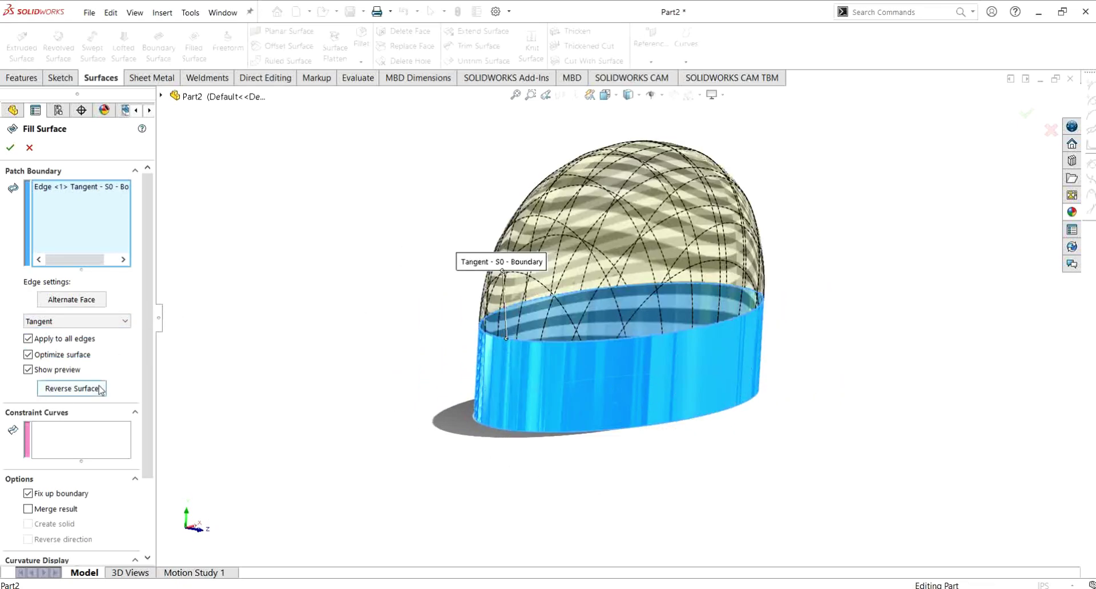
{"action": "middle_click_drag", "start_coordinate": [685, 319], "coordinate": [568, 275]}
{"action": "middle_click_drag", "start_coordinate": [683, 278], "coordinate": [492, 212]}
{"action": "scroll", "coordinate": [648, 260], "scroll_direction": "down", "scroll_amount": 3}
{"action": "scroll", "coordinate": [565, 227], "scroll_direction": "down", "scroll_amount": 3}
{"action": "key", "text": "ctrl+1"}
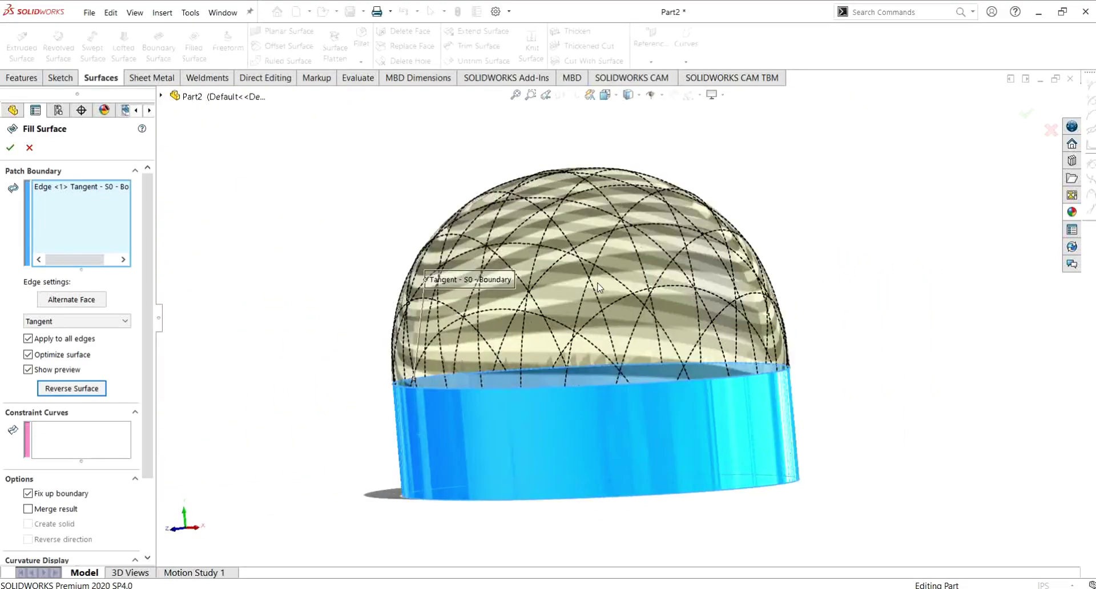
{"action": "left_click", "coordinate": [10, 147]}
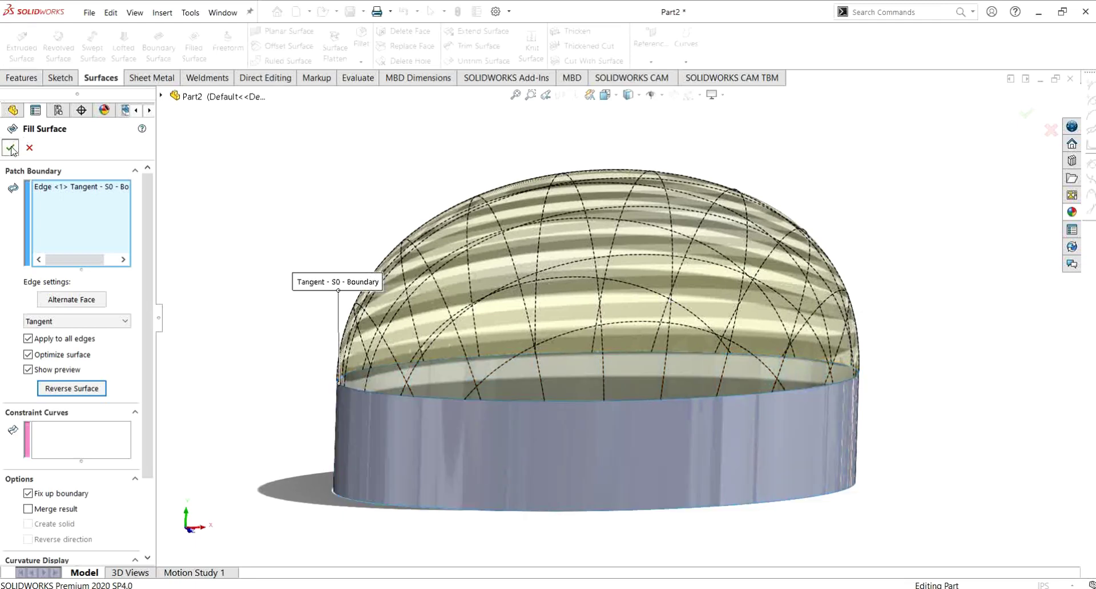
- Reopen Surface-Fill1 with Edit Feature and set the preview Mesh density to 12
{"action": "middle_click_drag", "start_coordinate": [858, 319], "coordinate": [790, 439]}
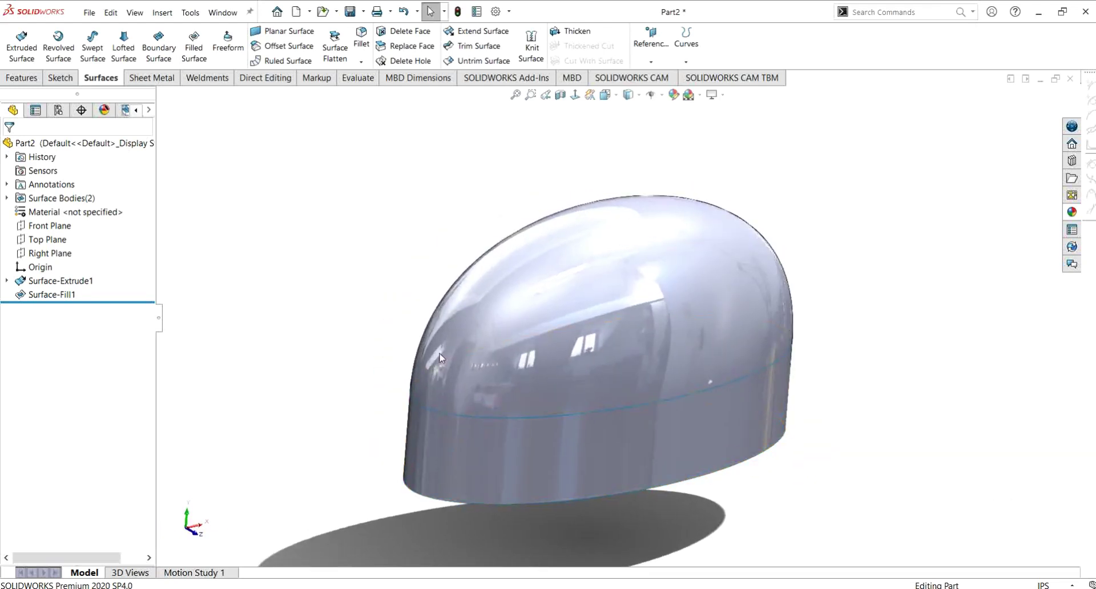
{"action": "right_click", "coordinate": [69, 296]}
{"action": "left_click", "coordinate": [74, 208]}
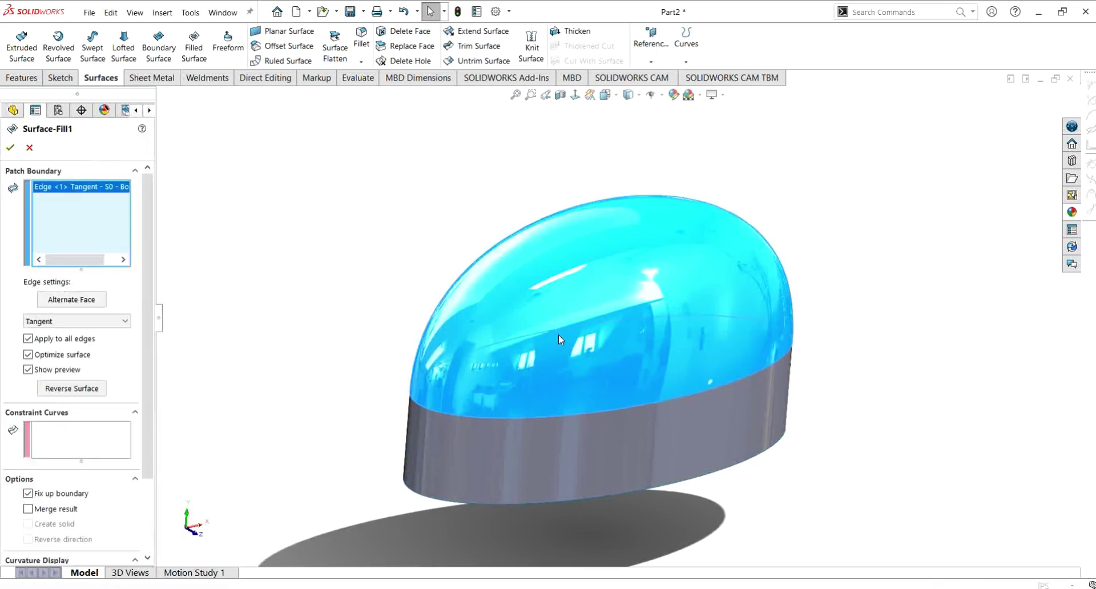
{"action": "scroll", "coordinate": [144, 494], "scroll_direction": "down", "scroll_amount": 3}
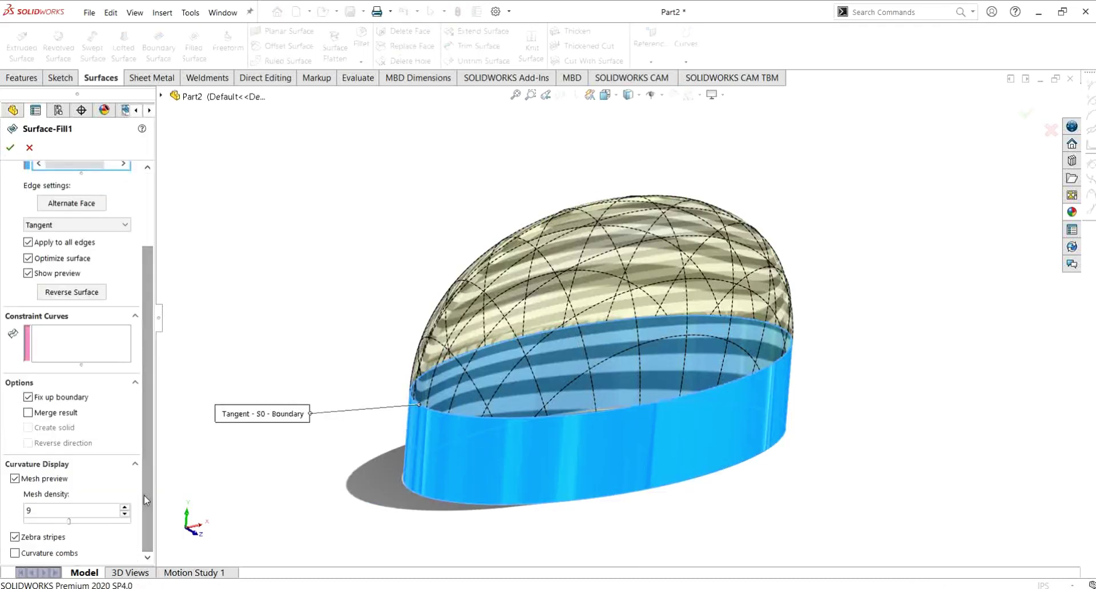
{"action": "mouse_move", "coordinate": [69, 521]}
{"action": "left_mouse_down"}
{"action": "mouse_move", "coordinate": [101, 521]}
{"action": "mouse_move", "coordinate": [86, 521]}
{"action": "left_mouse_up"}
{"action": "scroll", "coordinate": [454, 207], "scroll_direction": "down", "scroll_amount": 3}
{"action": "middle_click_drag", "start_coordinate": [455, 207], "coordinate": [582, 317]}
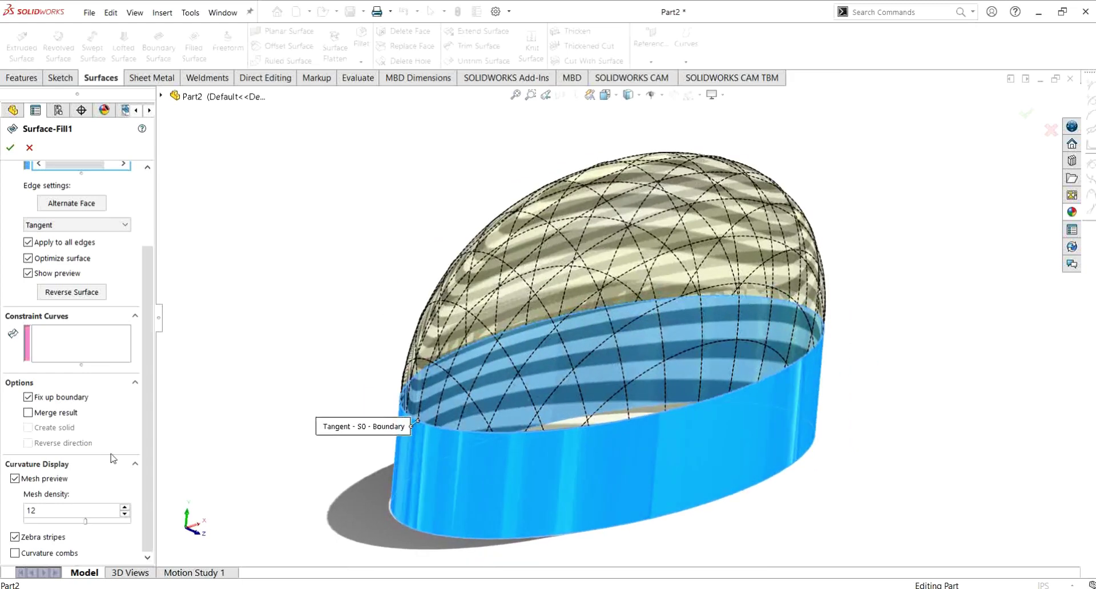
- Show the curvature combs on the fill preview, then hide them again
{"action": "left_click", "coordinate": [14, 556]}
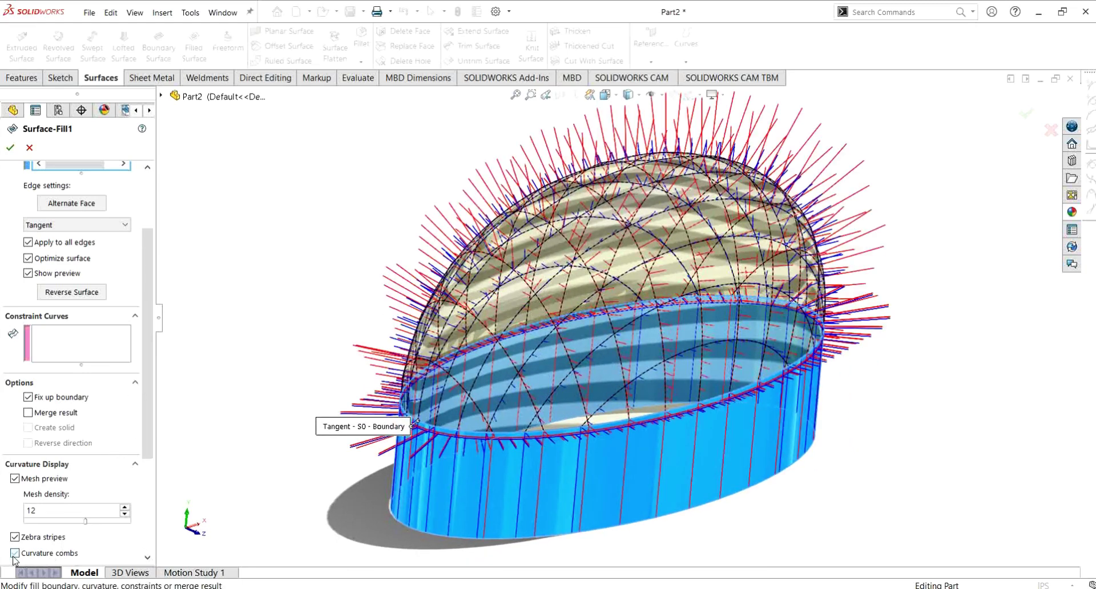
{"action": "middle_click_drag", "start_coordinate": [628, 400], "coordinate": [714, 353]}
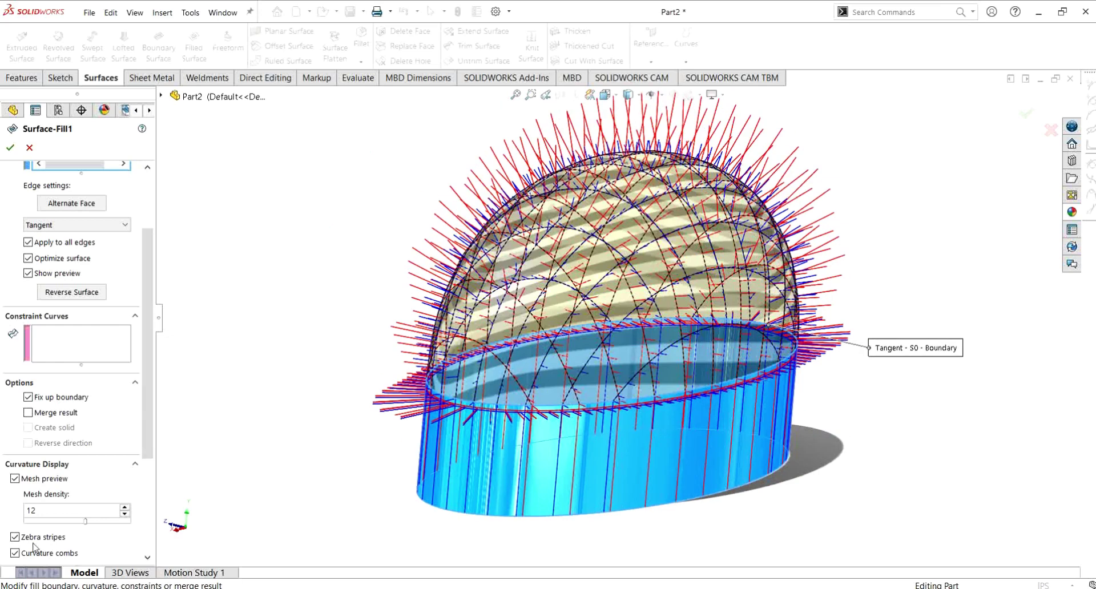
{"action": "left_click", "coordinate": [15, 552]}
{"action": "scroll", "coordinate": [74, 371], "scroll_direction": "up", "scroll_amount": 4}
- Set the boundary condition to Curvature, keep the dome orientation, and accept the edit
{"action": "left_click", "coordinate": [106, 321]}
{"action": "left_click", "coordinate": [88, 353]}
{"action": "middle_click_drag", "start_coordinate": [655, 355], "coordinate": [696, 389]}
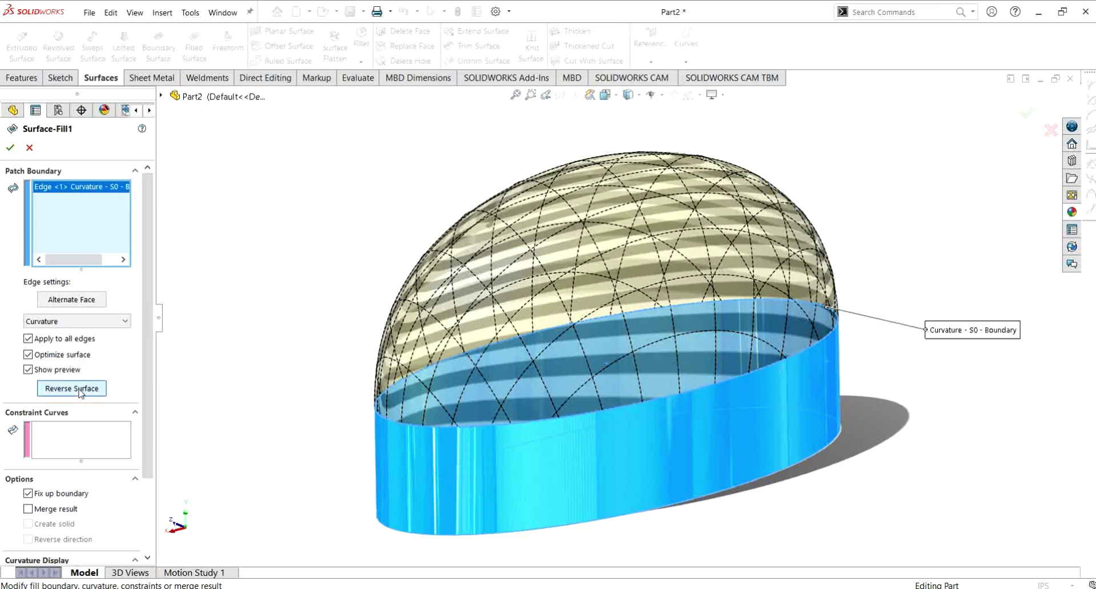
{"action": "left_click", "coordinate": [81, 393]}
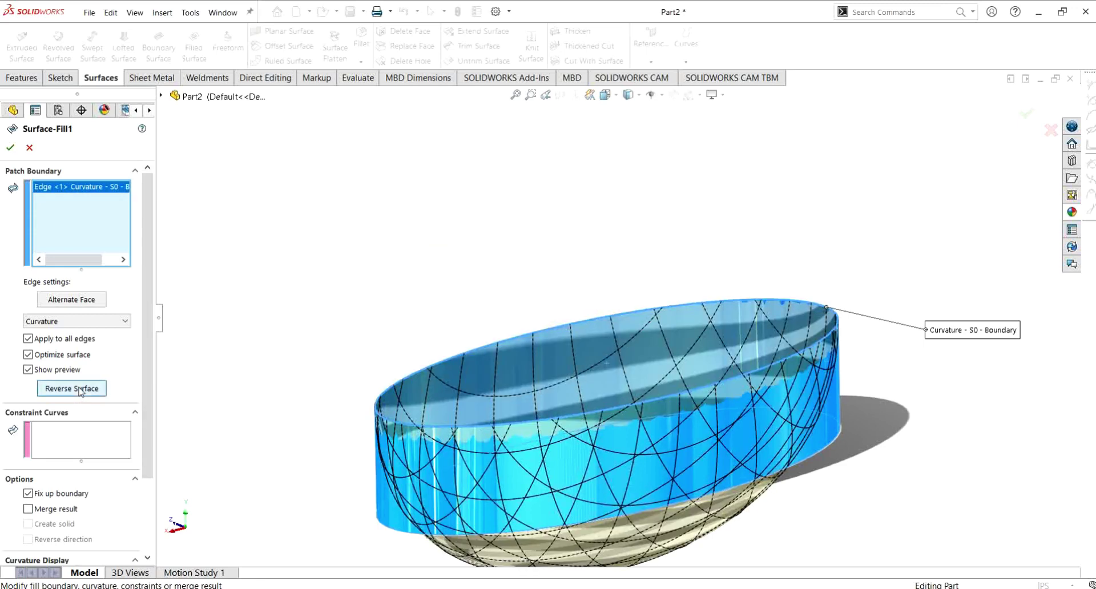
{"action": "left_click", "coordinate": [79, 390]}
{"action": "left_click", "coordinate": [83, 452]}
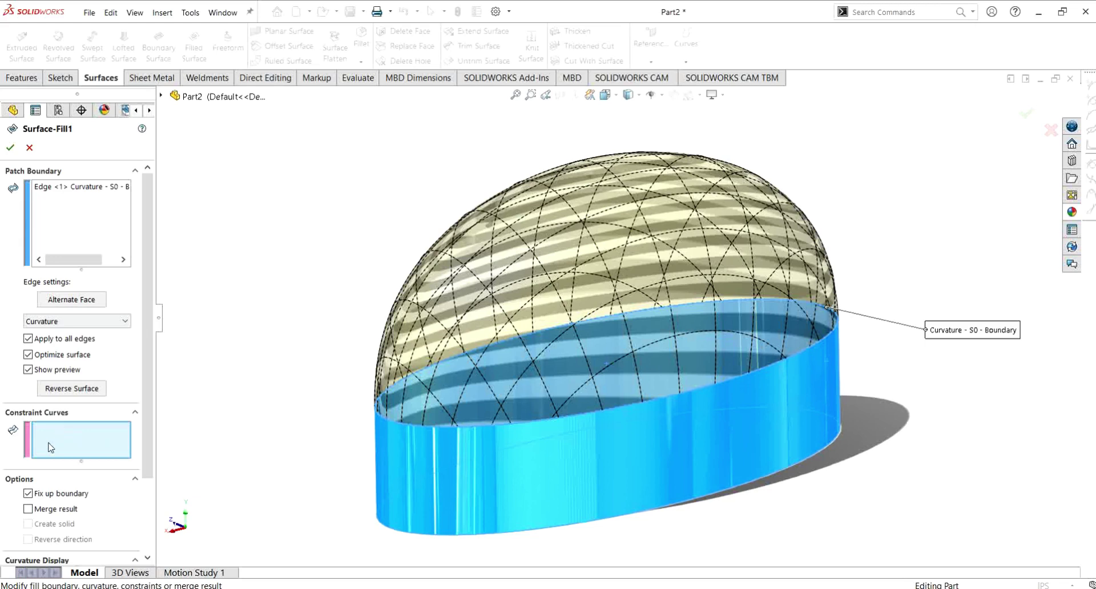
{"action": "left_click", "coordinate": [10, 147]}
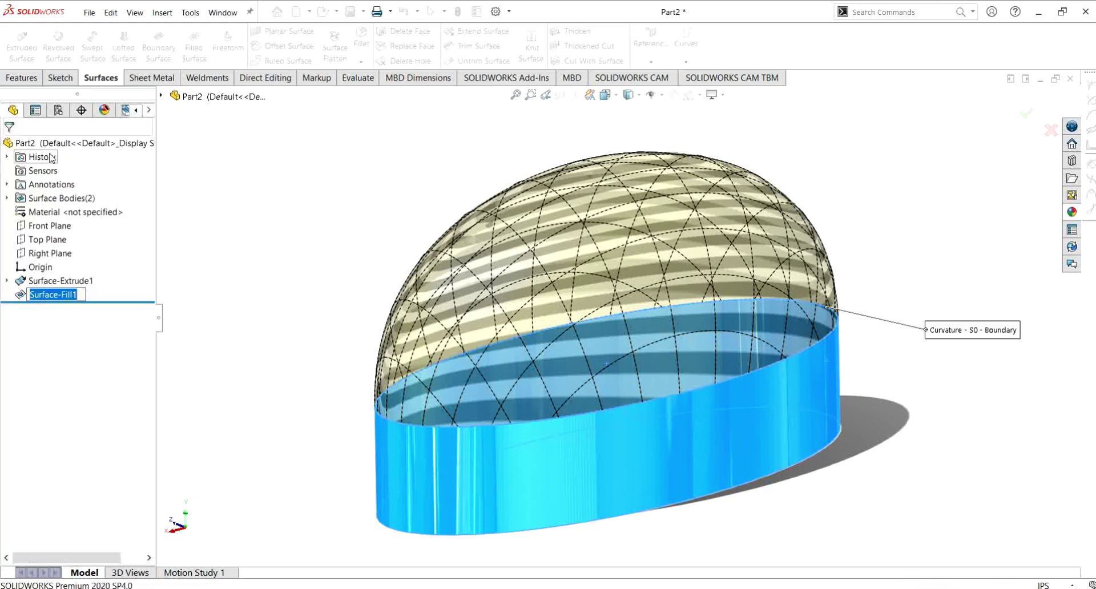
- Delete the Surface-Fill1 feature
{"action": "left_click", "coordinate": [57, 292]}
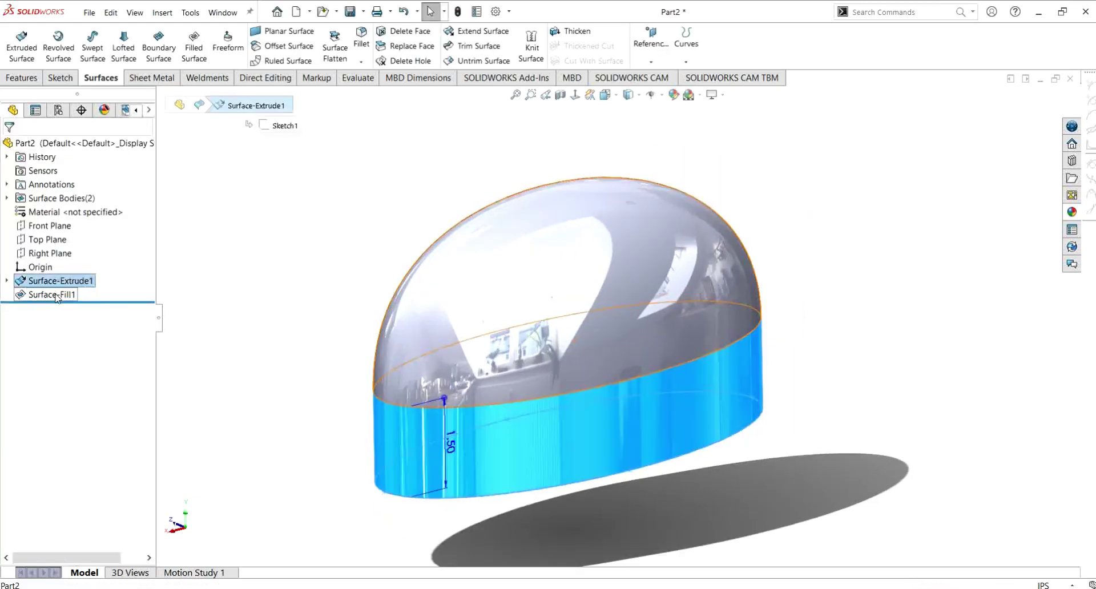
{"action": "right_click", "coordinate": [54, 294]}
{"action": "left_click", "coordinate": [86, 365]}
{"action": "left_click", "coordinate": [628, 228]}
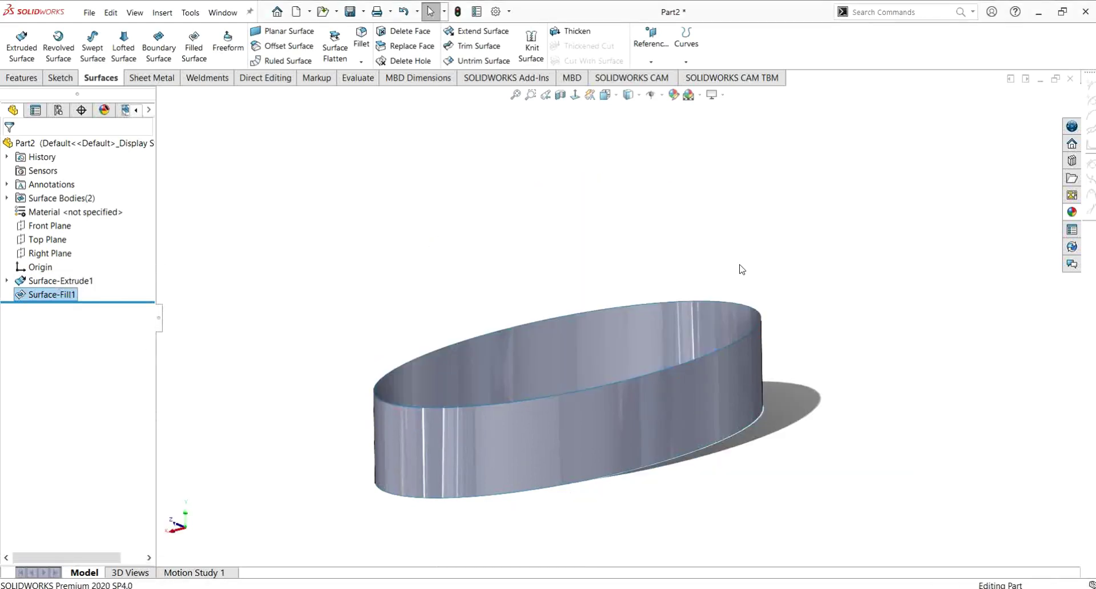
- Start a new sketch on the Front Plane and view it Normal To
{"action": "left_click", "coordinate": [49, 254]}
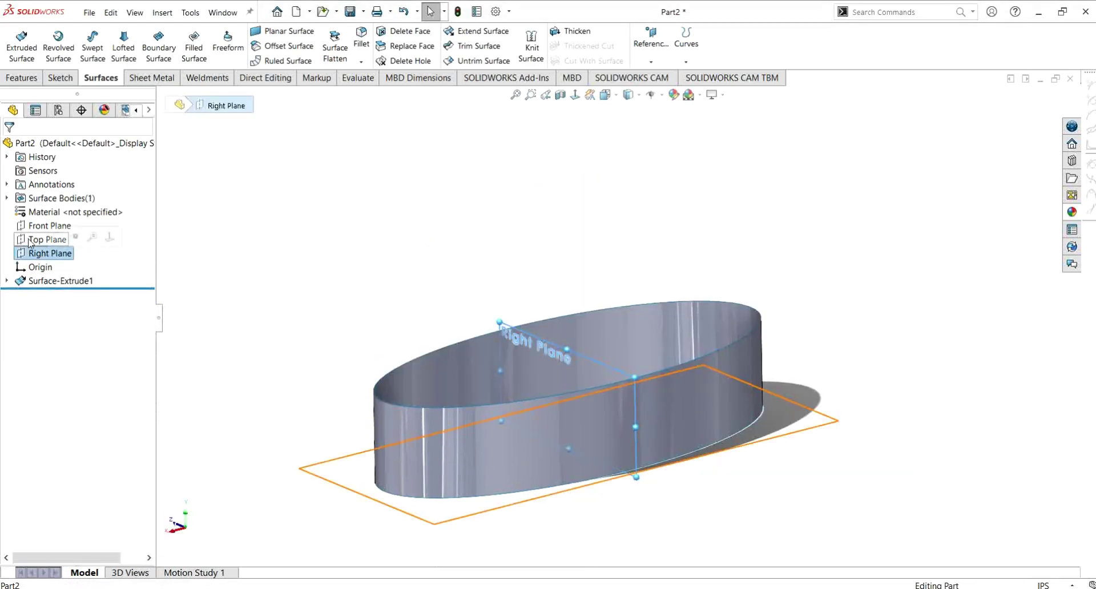
{"action": "left_click", "coordinate": [34, 239]}
{"action": "left_click", "coordinate": [49, 226]}
{"action": "left_click", "coordinate": [57, 78]}
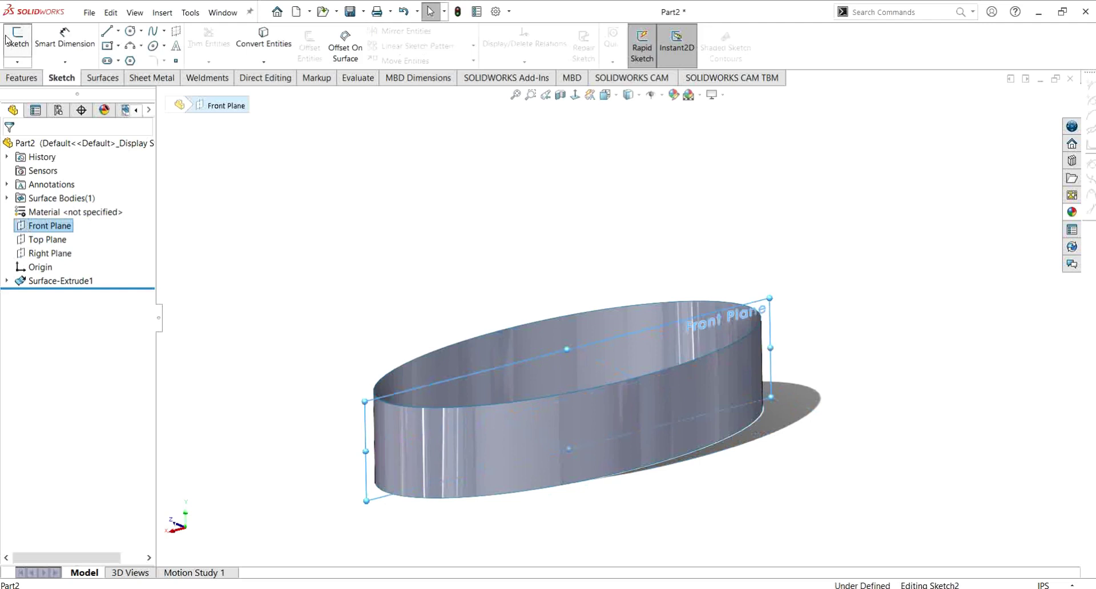
{"action": "left_click", "coordinate": [17, 40]}
{"action": "left_click", "coordinate": [574, 95]}
{"action": "scroll", "coordinate": [710, 255], "scroll_direction": "up", "scroll_amount": 3}
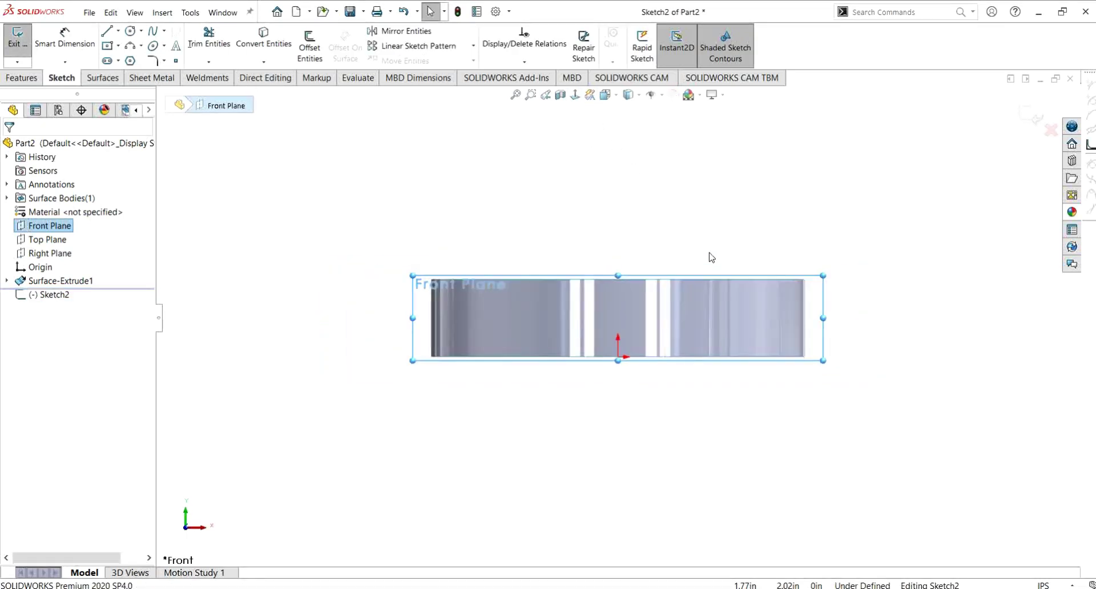
{"action": "scroll", "coordinate": [648, 234], "scroll_direction": "down", "scroll_amount": 4}
{"action": "scroll", "coordinate": [639, 271], "scroll_direction": "up", "scroll_amount": 1}
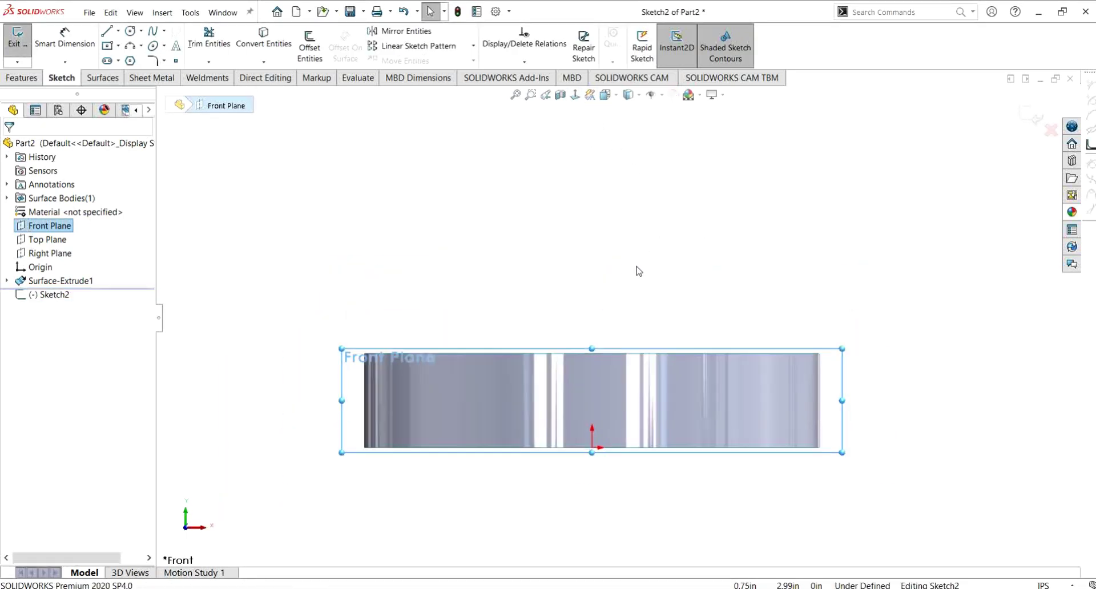
{"action": "left_click", "coordinate": [103, 78]}
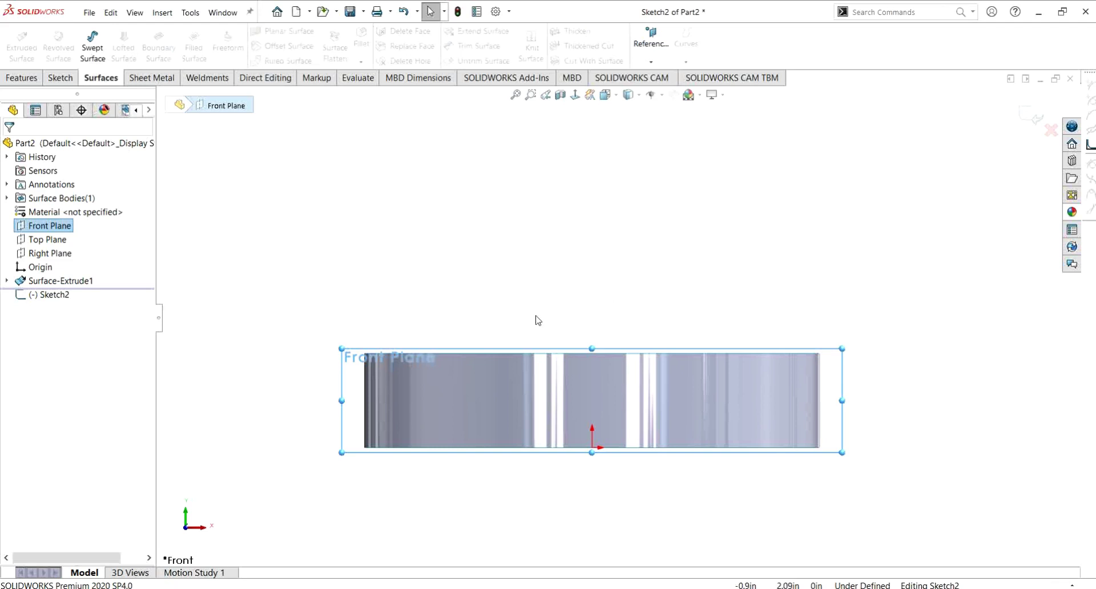
{"action": "left_click", "coordinate": [78, 81]}
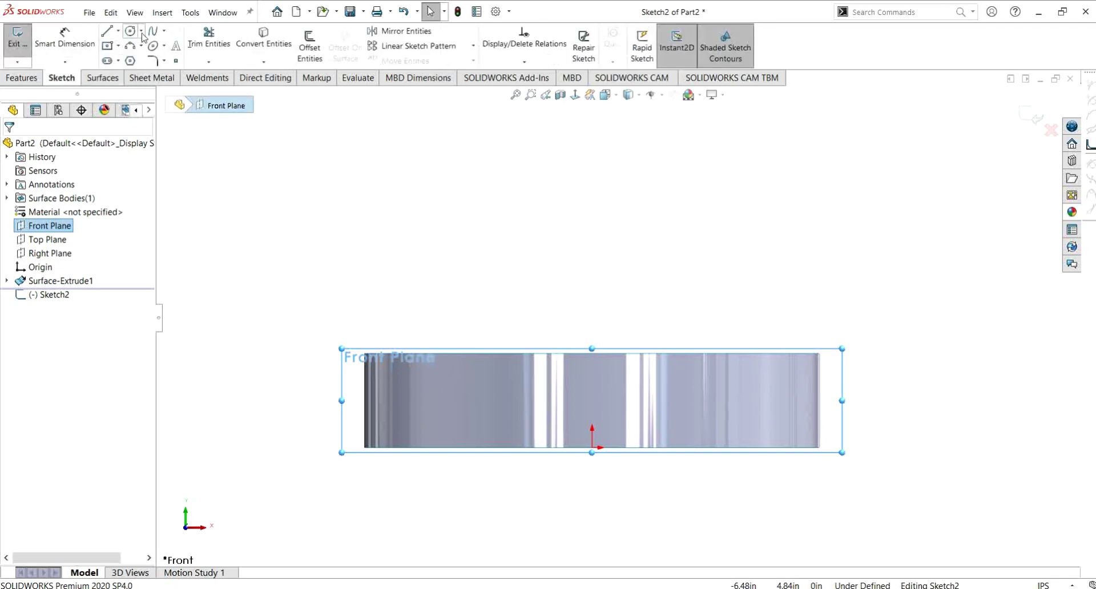
- Draw a spline arching from the band's top-left corner to its top-right corner
{"action": "left_click", "coordinate": [365, 353]}
{"action": "left_click", "coordinate": [463, 174]}
{"action": "left_click", "coordinate": [638, 166]}
{"action": "left_click", "coordinate": [702, 232]}
{"action": "left_click", "coordinate": [769, 259]}
{"action": "double_click", "coordinate": [821, 353]}
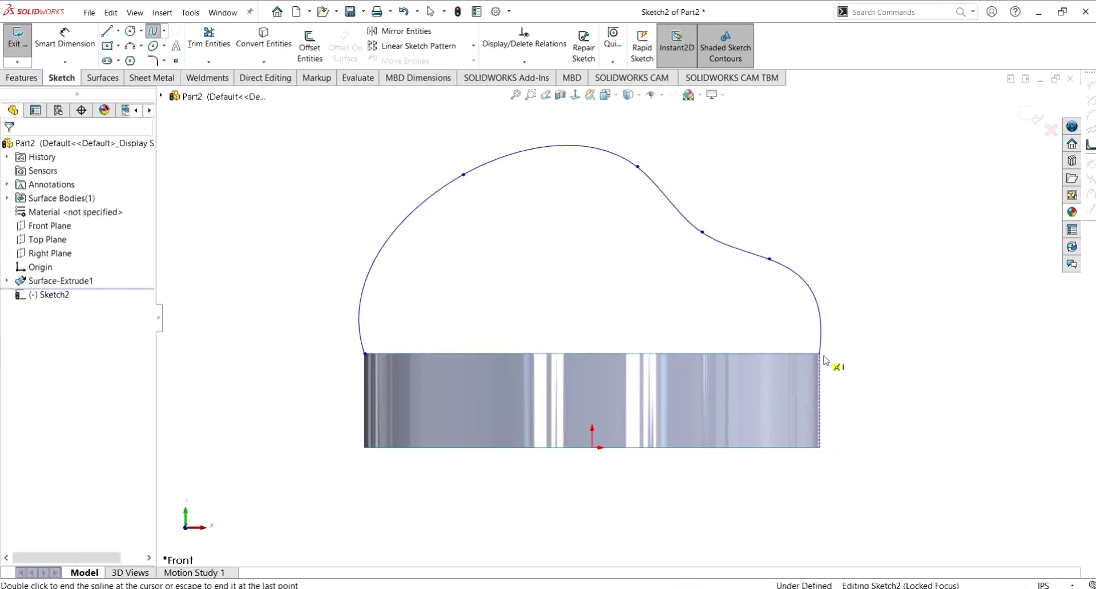
- Check the relation between the spline's right endpoint and the band's top edge, then fit the view
{"action": "middle_click_drag", "start_coordinate": [822, 356], "coordinate": [779, 369]}
{"action": "scroll", "coordinate": [731, 299], "scroll_direction": "down", "scroll_amount": 5}
{"action": "middle_click_drag", "start_coordinate": [732, 305], "coordinate": [849, 255]}
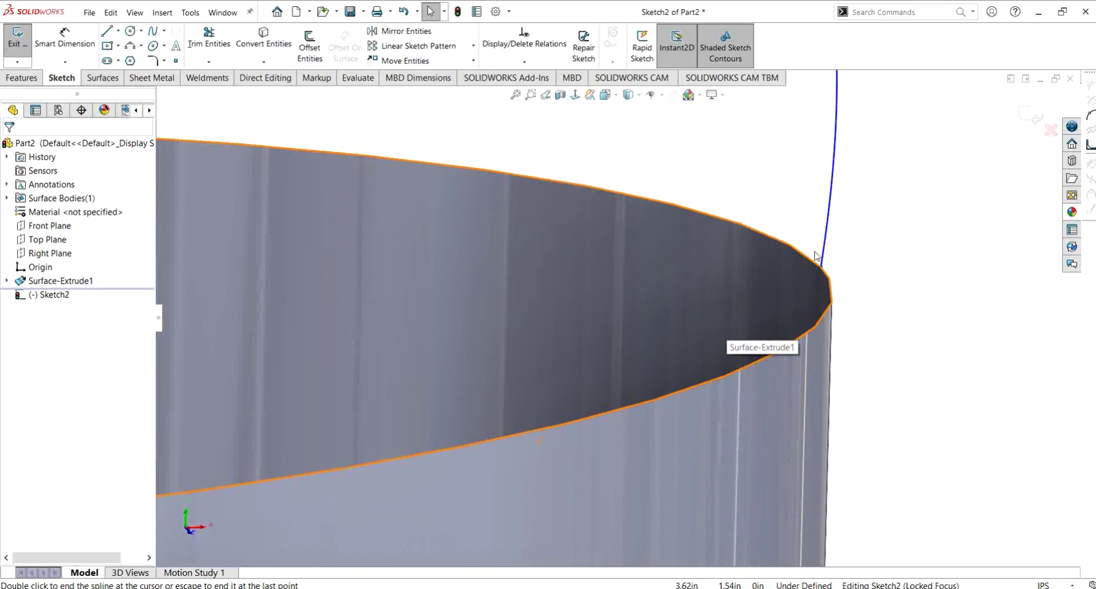
{"action": "left_click", "coordinate": [823, 266]}
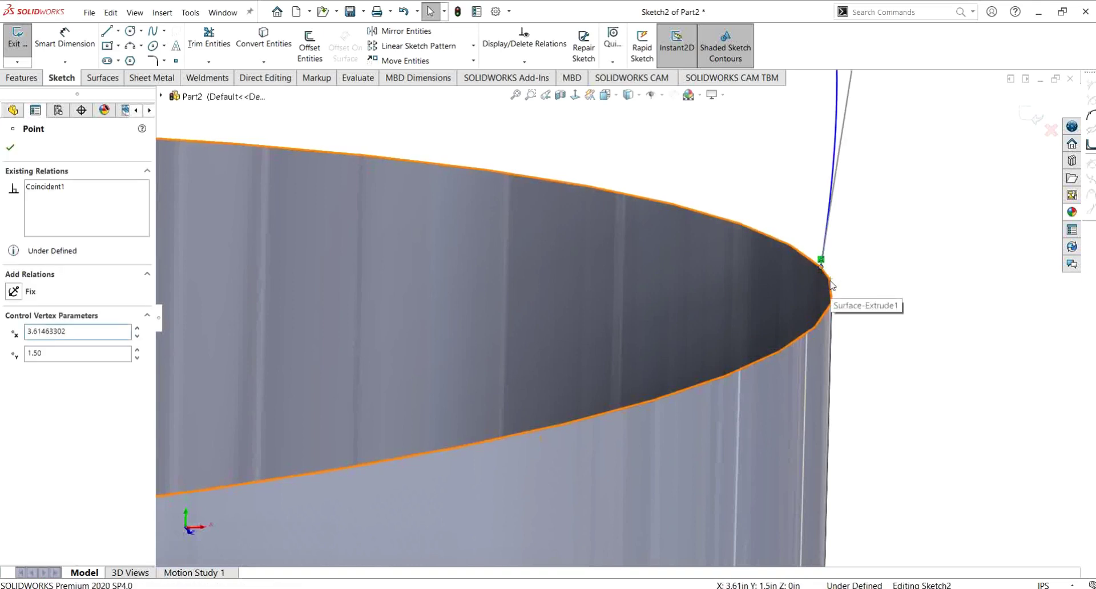
{"action": "left_click", "coordinate": [832, 301], "text": "ctrl"}
{"action": "scroll", "coordinate": [685, 318], "scroll_direction": "up", "scroll_amount": 6}
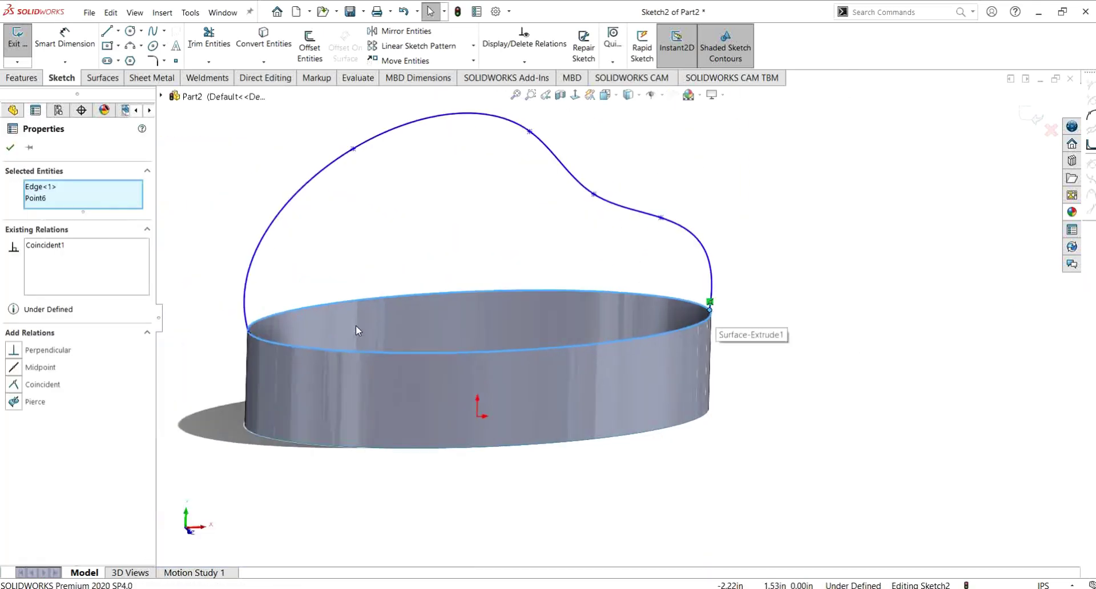
{"action": "scroll", "coordinate": [391, 321], "scroll_direction": "down", "scroll_amount": 8}
{"action": "key", "text": "Escape"}
{"action": "scroll", "coordinate": [403, 364], "scroll_direction": "up", "scroll_amount": 6}
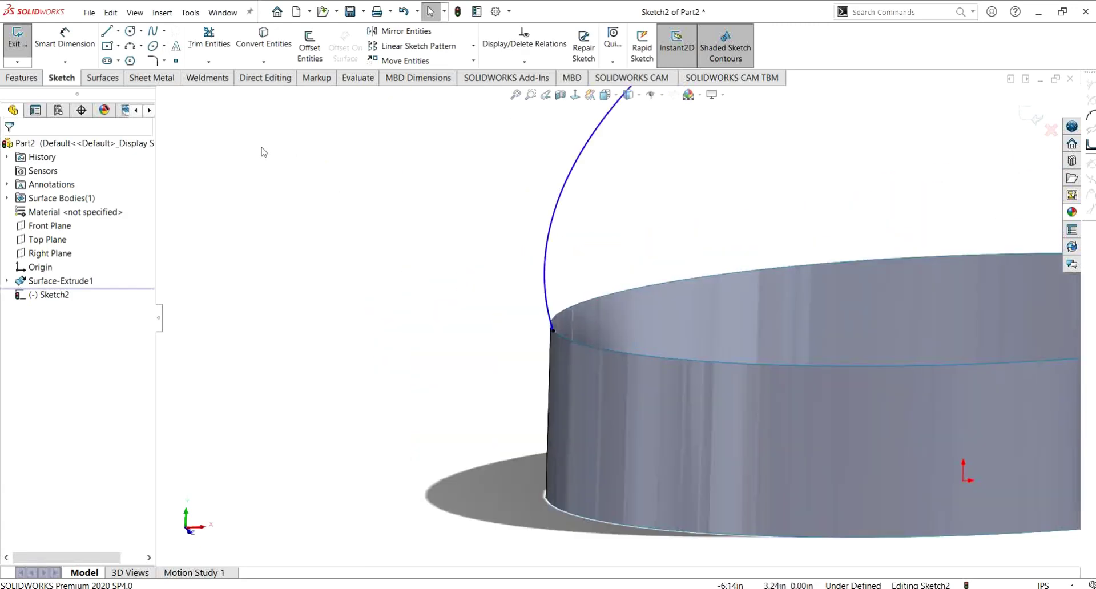
{"action": "scroll", "coordinate": [723, 300], "scroll_direction": "up", "scroll_amount": 2}
{"action": "key", "text": "f"}
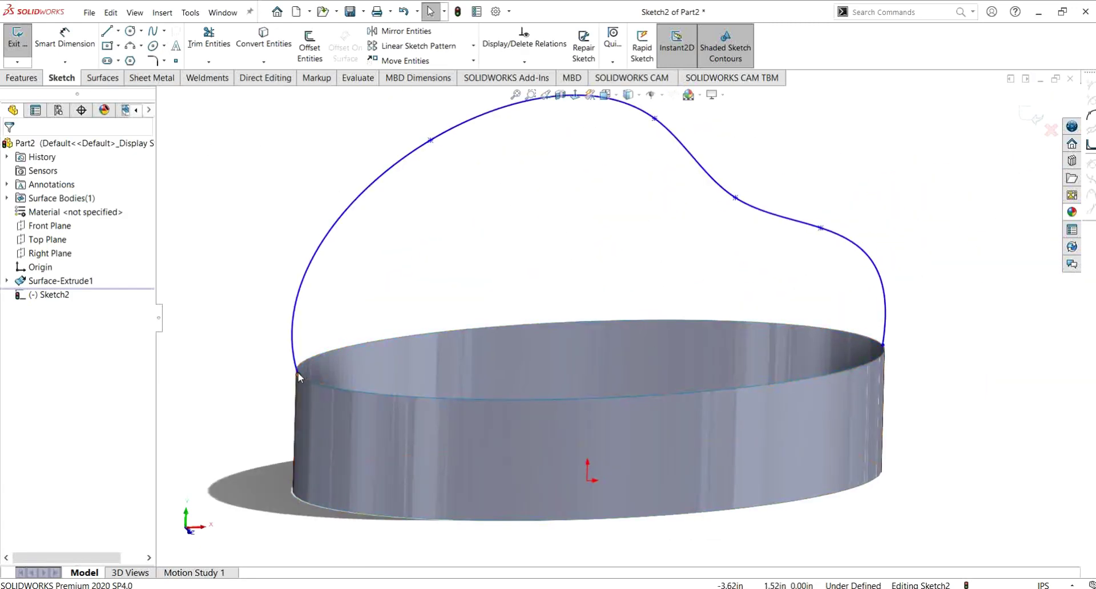
- Detach the spline's right endpoint from the rim and trim the arching spline away
{"action": "left_click", "coordinate": [298, 374]}
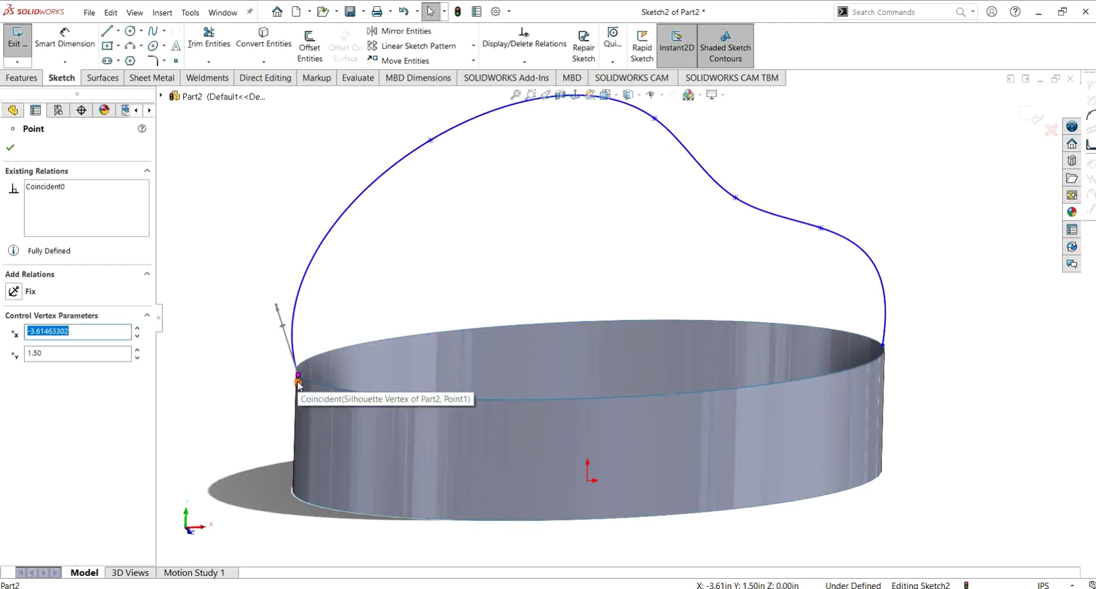
{"action": "left_click", "coordinate": [883, 340]}
{"action": "left_click_drag", "start_coordinate": [885, 340], "coordinate": [877, 275]}
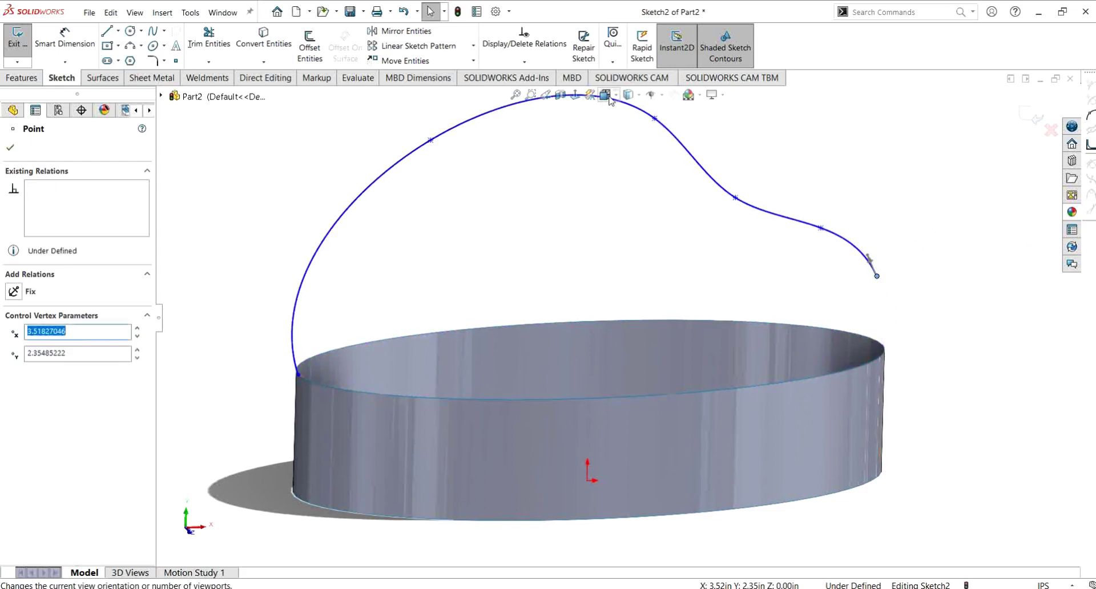
{"action": "key", "text": "space"}
{"action": "left_click", "coordinate": [500, 377]}
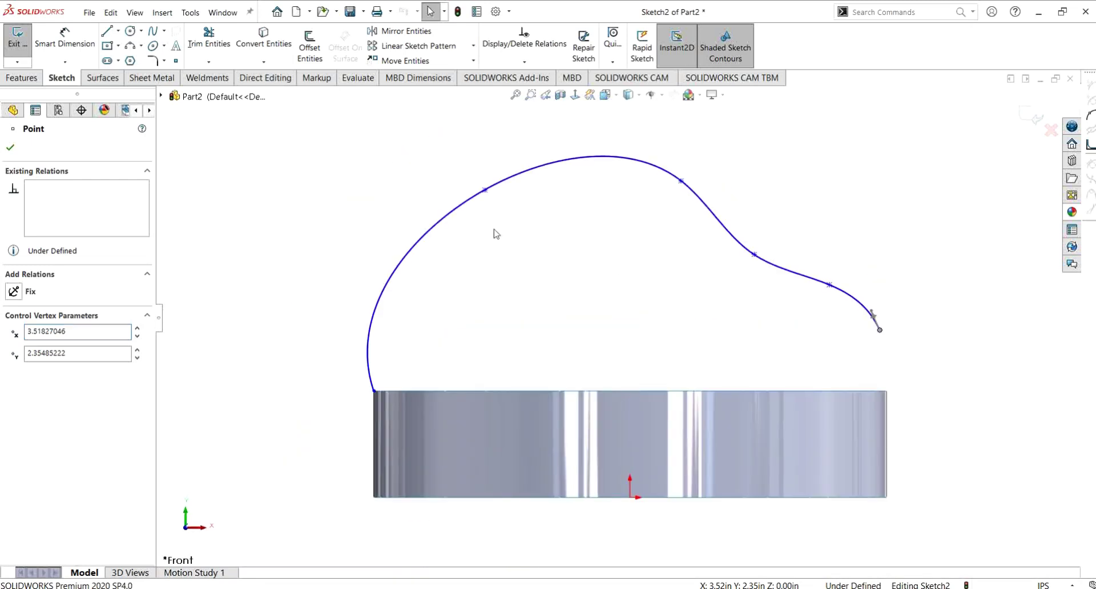
{"action": "left_click", "coordinate": [209, 38]}
{"action": "left_click_drag", "start_coordinate": [400, 217], "coordinate": [481, 282]}
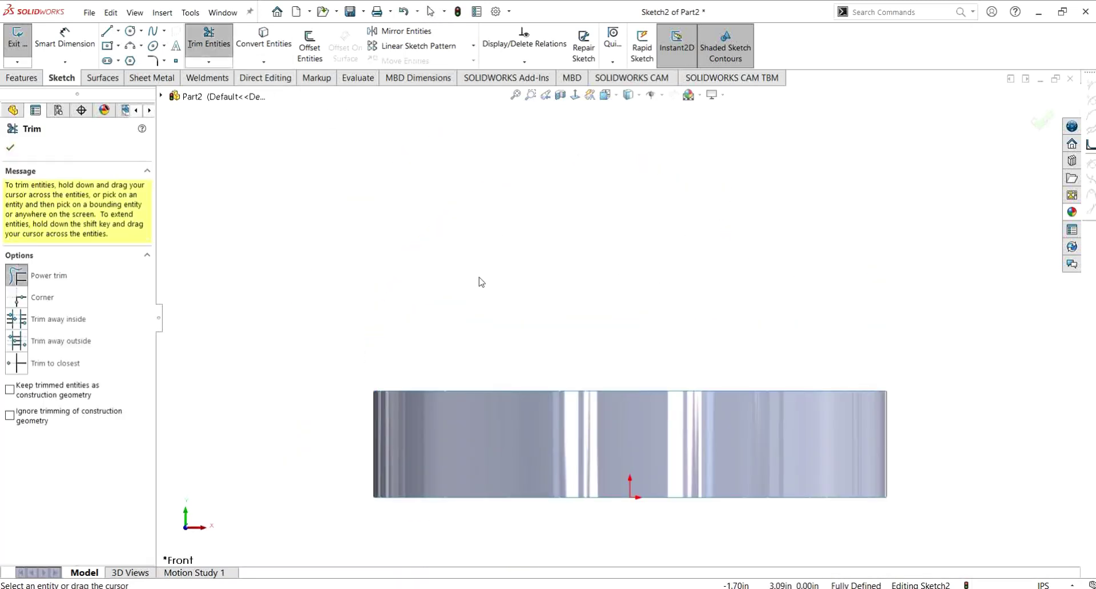
{"action": "left_click", "coordinate": [12, 147]}
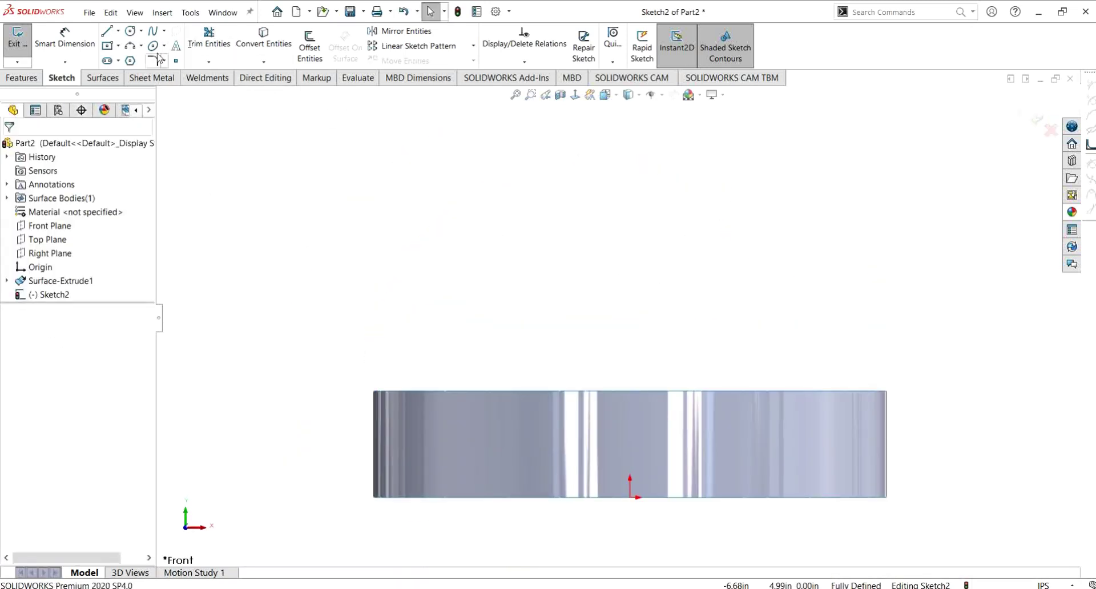
- Draw a new S-shaped spline floating above the band and exit Sketch2
{"action": "left_click", "coordinate": [388, 267]}
{"action": "left_click", "coordinate": [509, 195]}
{"action": "left_click", "coordinate": [713, 266]}
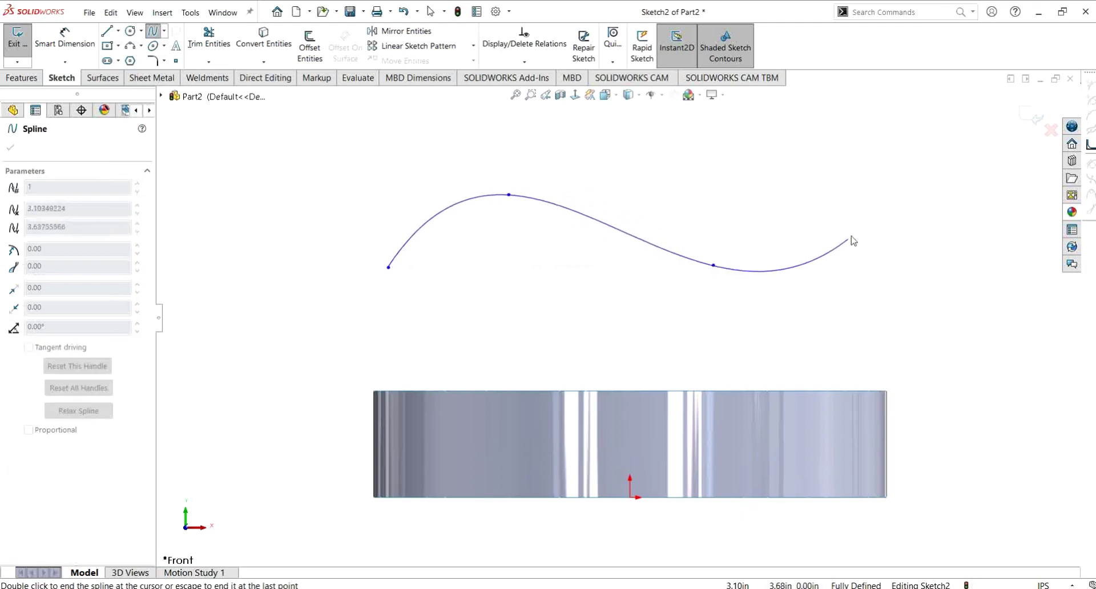
{"action": "double_click", "coordinate": [865, 231]}
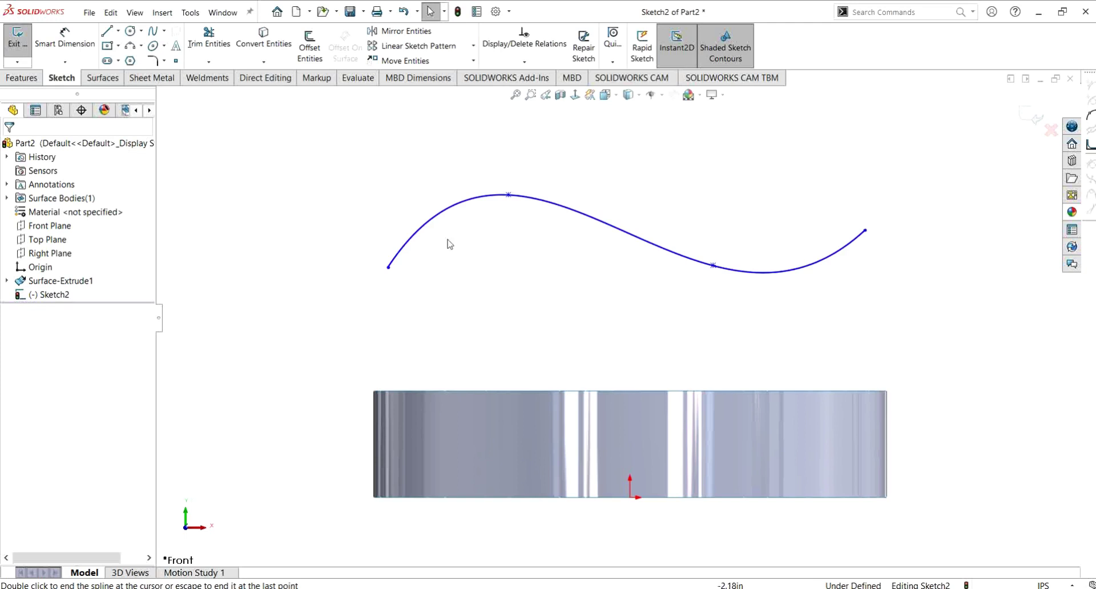
{"action": "middle_click_drag", "start_coordinate": [423, 273], "coordinate": [465, 381]}
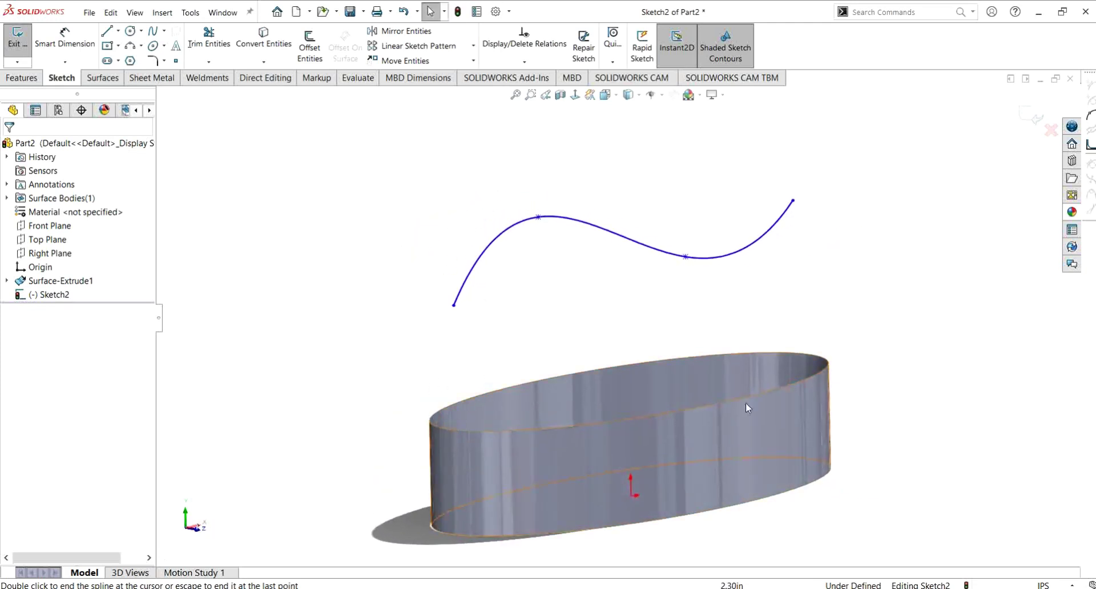
{"action": "middle_click_drag", "start_coordinate": [706, 392], "coordinate": [699, 337]}
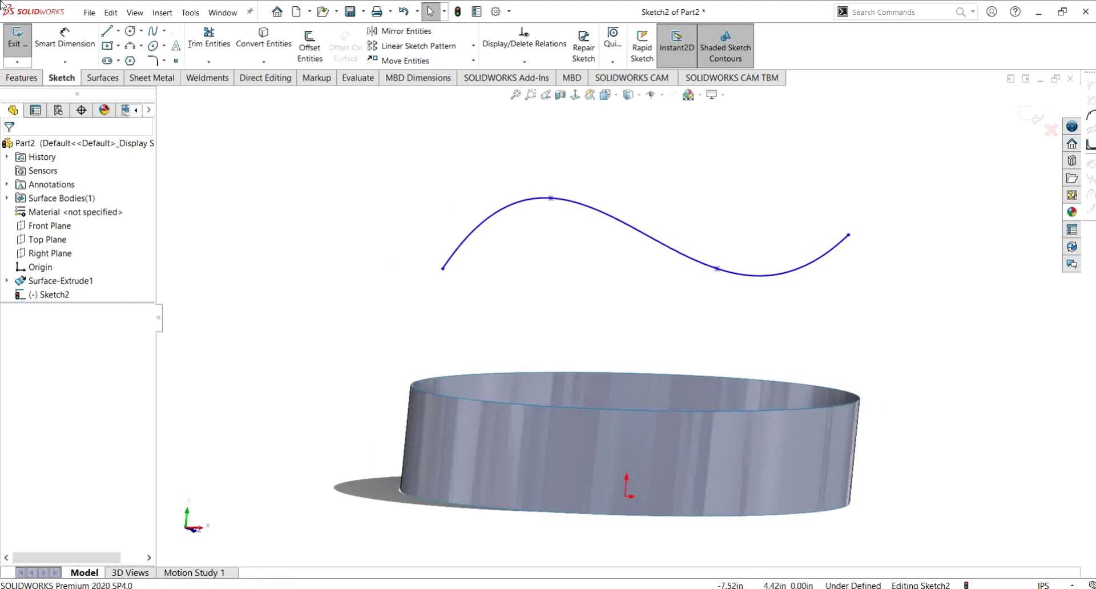
{"action": "left_click", "coordinate": [17, 41]}
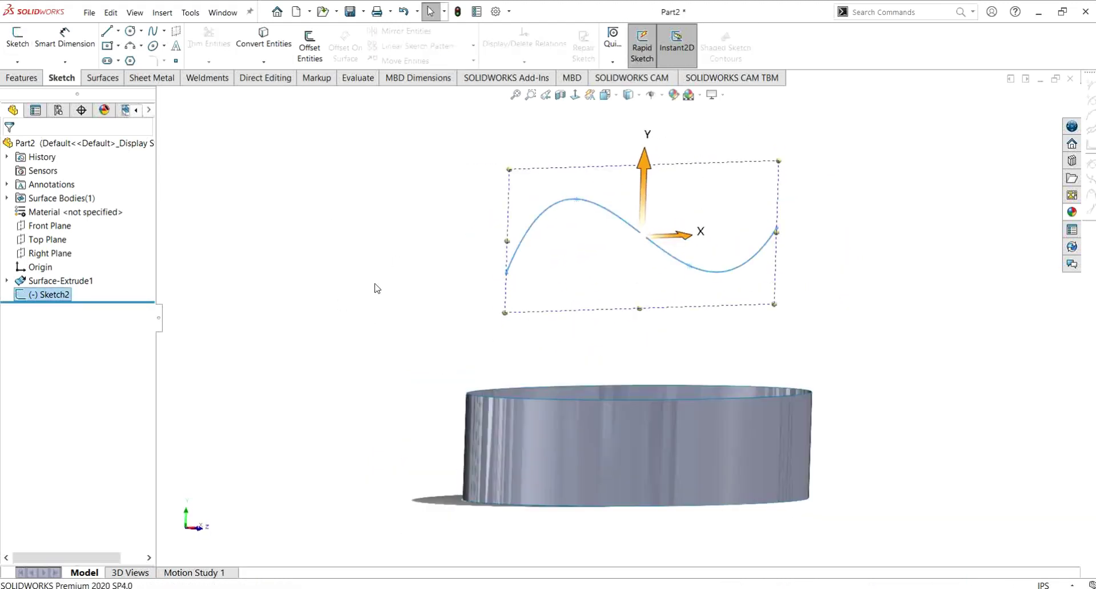
- Start a Filled Surface bounded by the elliptical band's top edge
{"action": "left_click", "coordinate": [103, 78]}
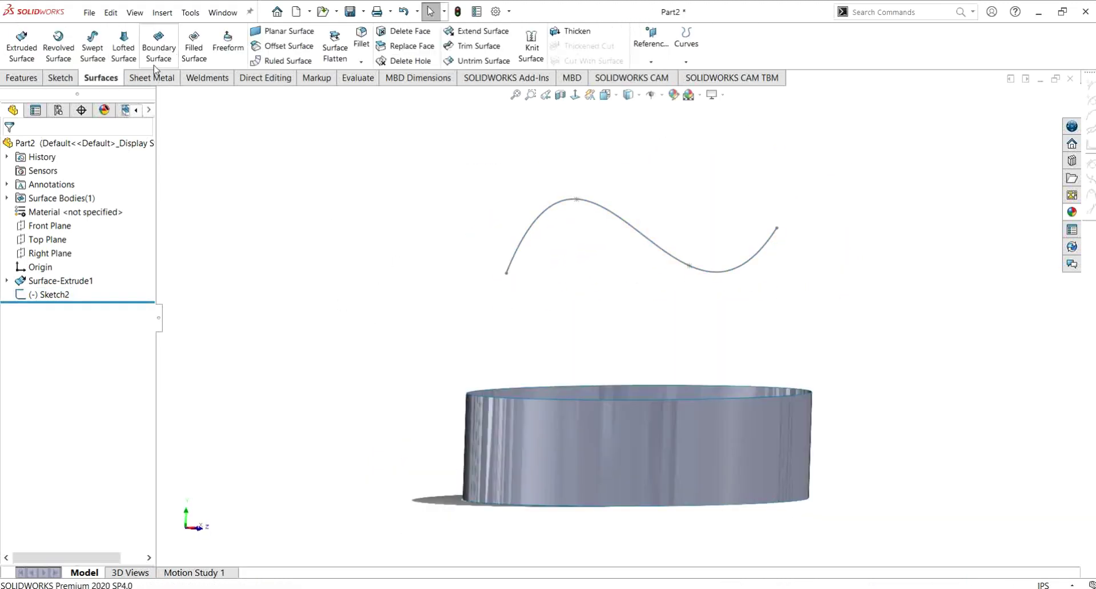
{"action": "left_click", "coordinate": [194, 50]}
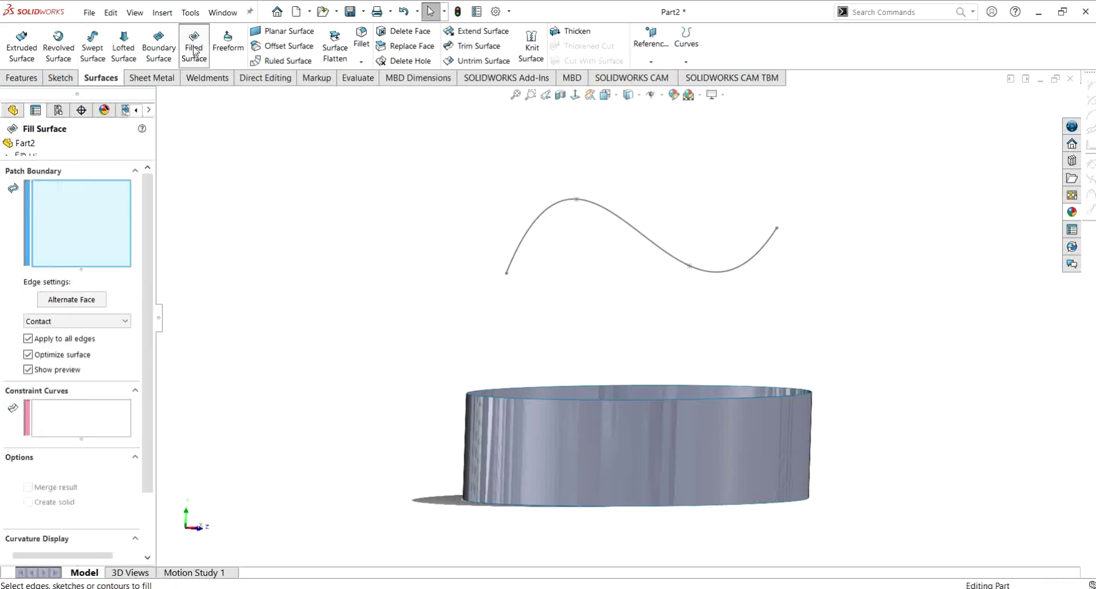
{"action": "middle_click_drag", "start_coordinate": [403, 315], "coordinate": [377, 340]}
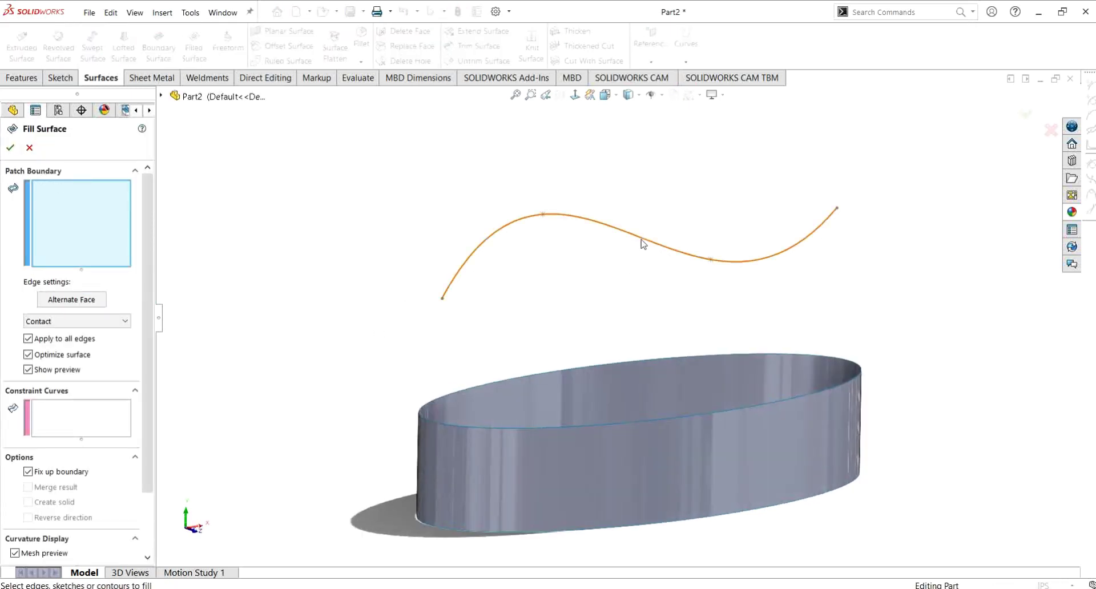
{"action": "left_click", "coordinate": [515, 428]}
- Add the Sketch2 spline as a constraint curve and inspect the wavy dome preview
{"action": "left_click", "coordinate": [88, 448]}
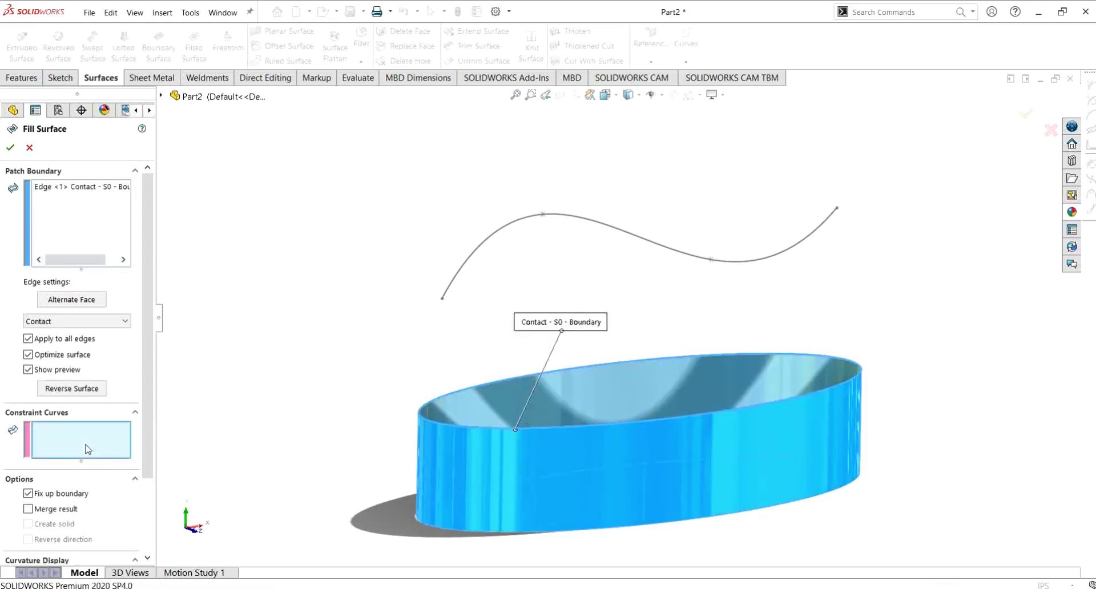
{"action": "left_click", "coordinate": [599, 224]}
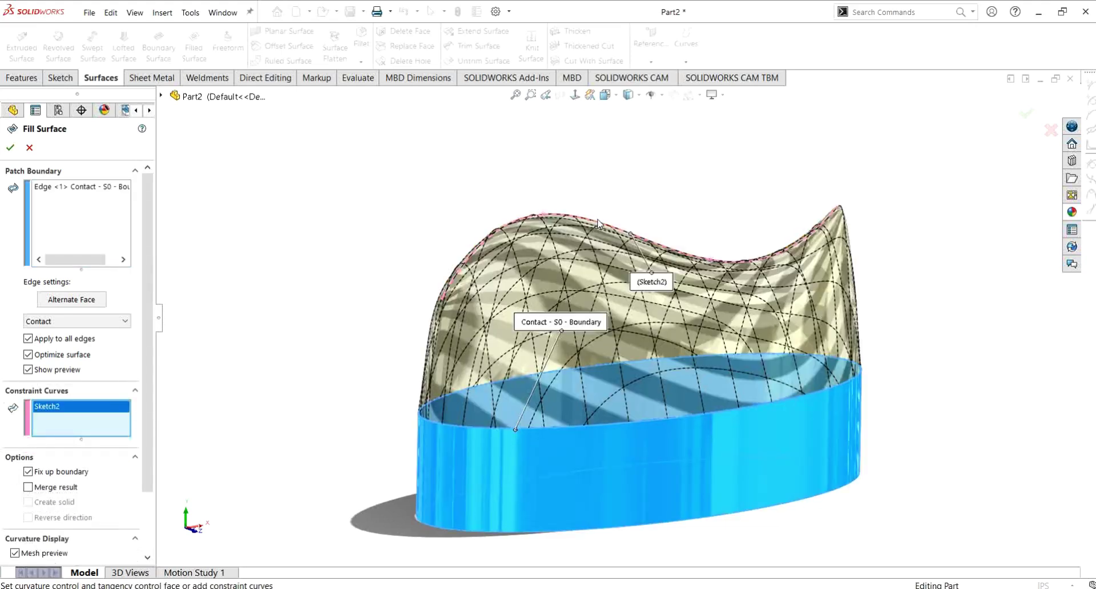
{"action": "middle_click_drag", "start_coordinate": [707, 321], "coordinate": [438, 383]}
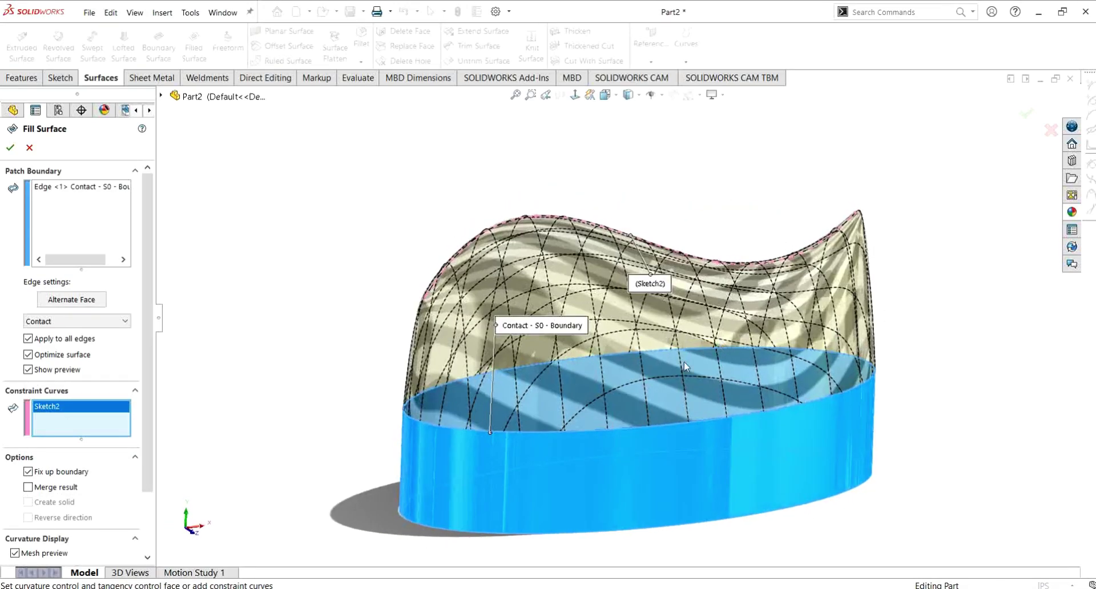
{"action": "middle_click_drag", "start_coordinate": [779, 332], "coordinate": [735, 312]}
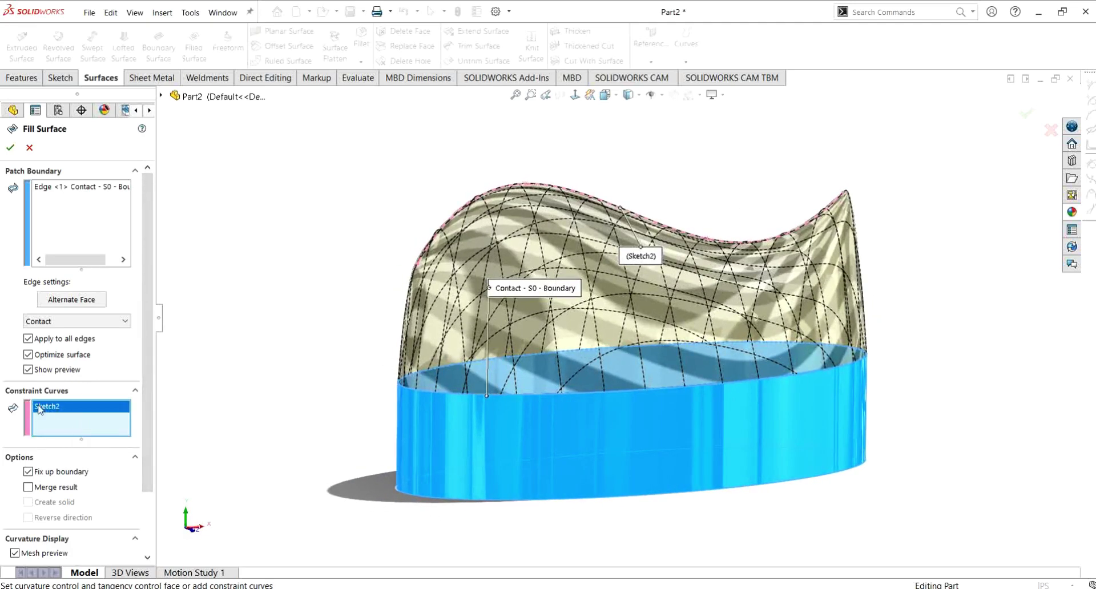
{"action": "left_click", "coordinate": [74, 322]}
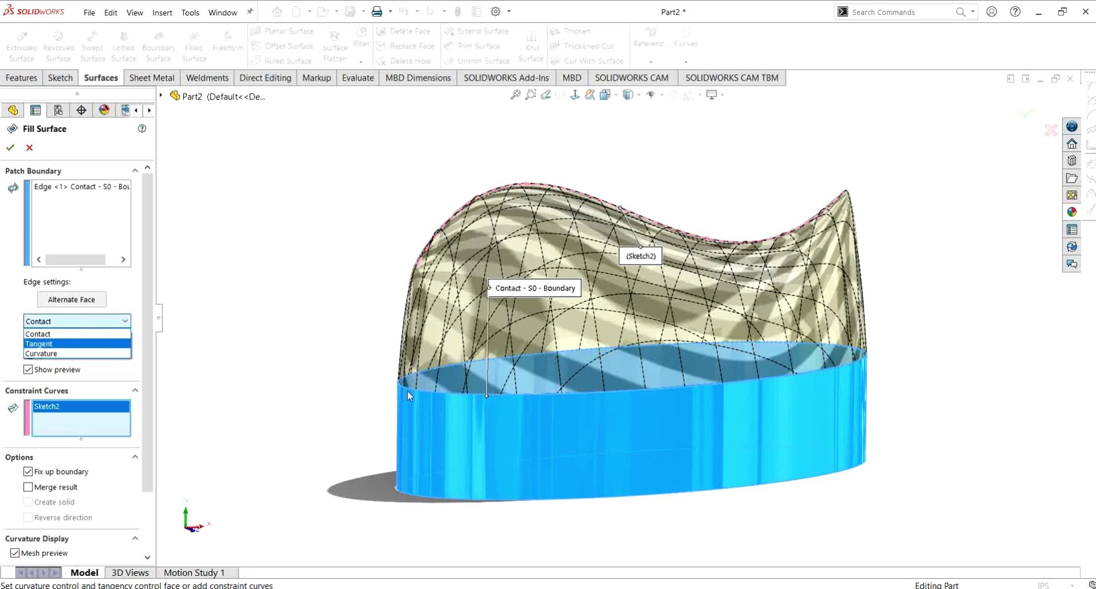
- Preview Tangent and Curvature edge continuity, then set the boundary back to Contact
{"action": "left_click", "coordinate": [67, 345]}
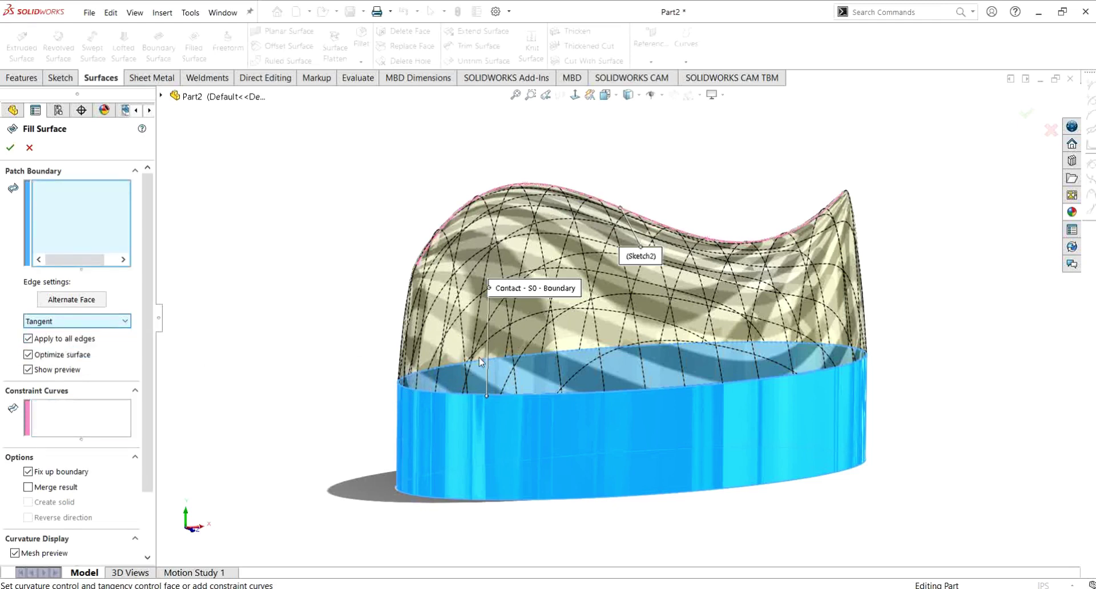
{"action": "mouse_move", "coordinate": [528, 332]}
{"action": "middle_mouse_down"}
{"action": "mouse_move", "coordinate": [714, 344]}
{"action": "mouse_move", "coordinate": [780, 301]}
{"action": "mouse_move", "coordinate": [694, 354]}
{"action": "mouse_move", "coordinate": [726, 338]}
{"action": "mouse_move", "coordinate": [738, 313]}
{"action": "mouse_move", "coordinate": [699, 351]}
{"action": "mouse_move", "coordinate": [679, 348]}
{"action": "middle_mouse_up"}
{"action": "scroll", "coordinate": [687, 366], "scroll_direction": "down", "scroll_amount": 5}
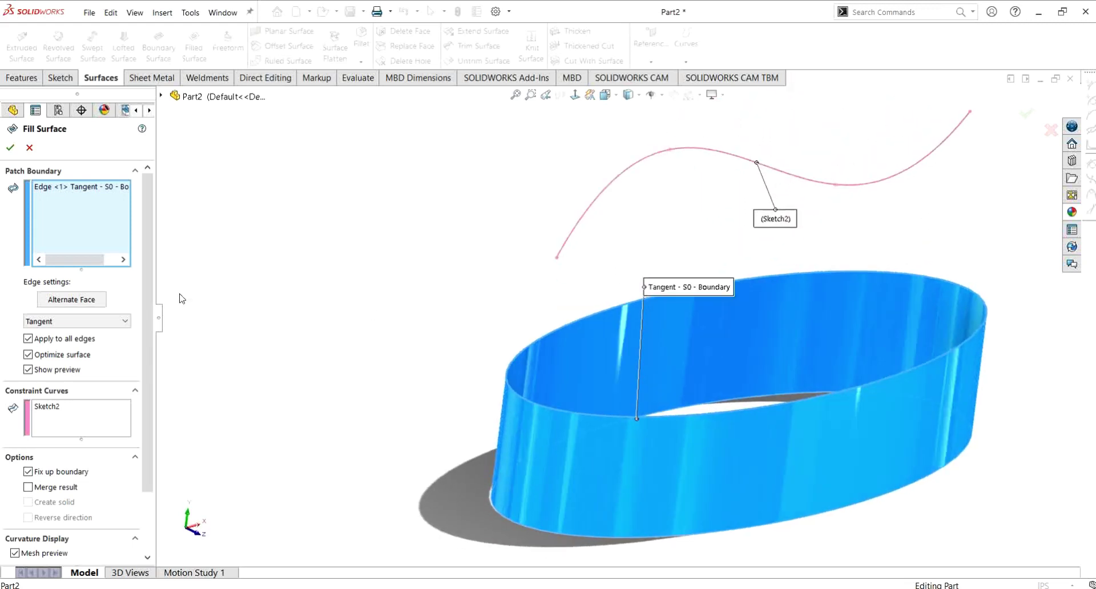
{"action": "left_click", "coordinate": [86, 321]}
{"action": "left_click", "coordinate": [71, 354]}
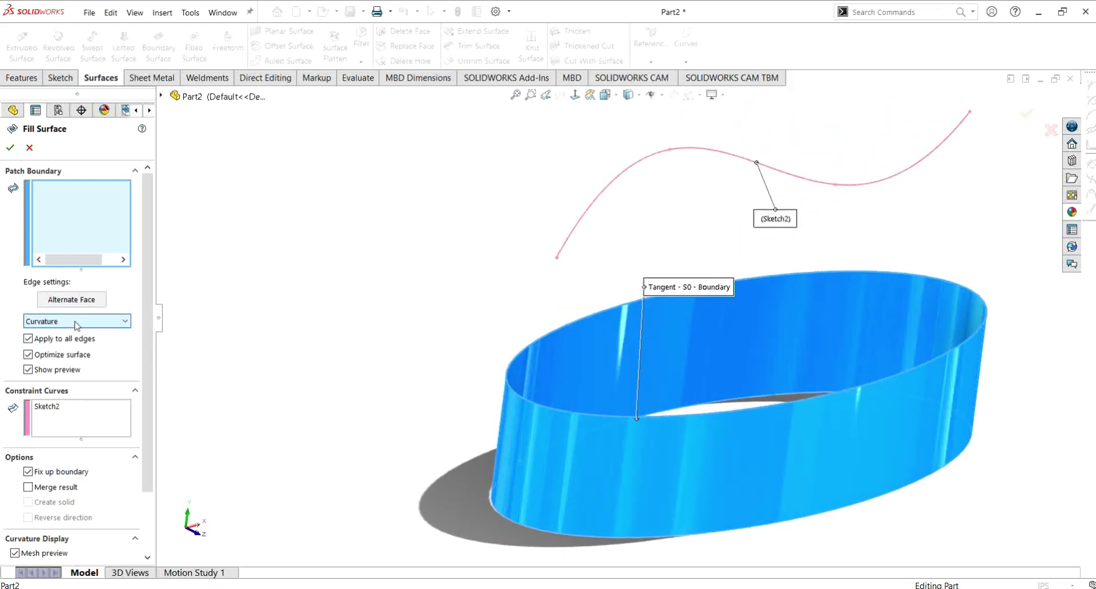
{"action": "left_click", "coordinate": [86, 321]}
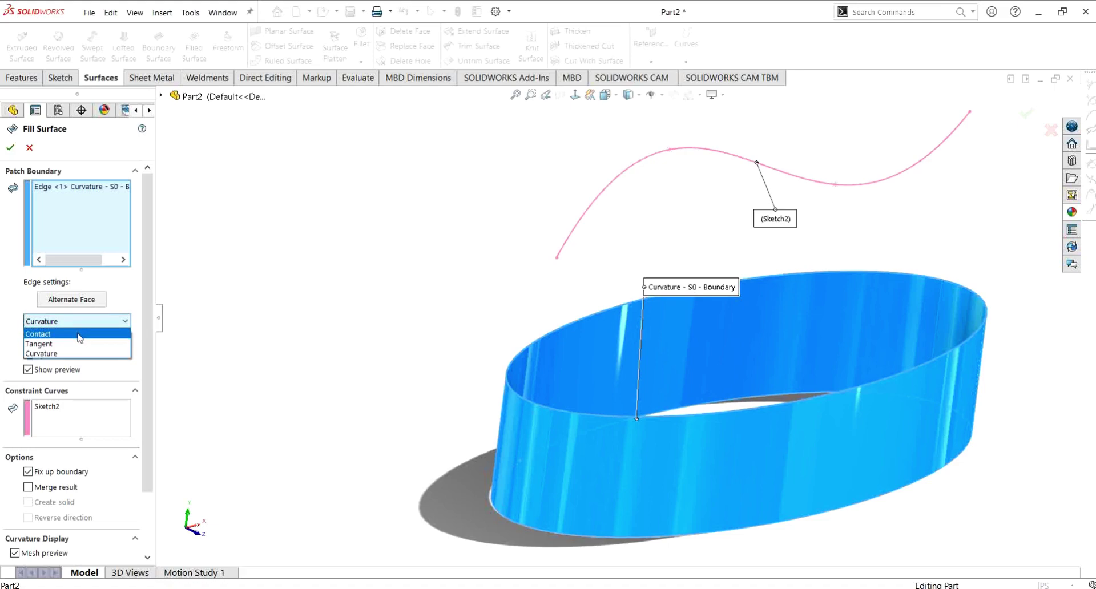
{"action": "left_click", "coordinate": [79, 335]}
{"action": "middle_click_drag", "start_coordinate": [565, 320], "coordinate": [785, 336]}
{"action": "scroll", "coordinate": [763, 307], "scroll_direction": "up", "scroll_amount": 2}
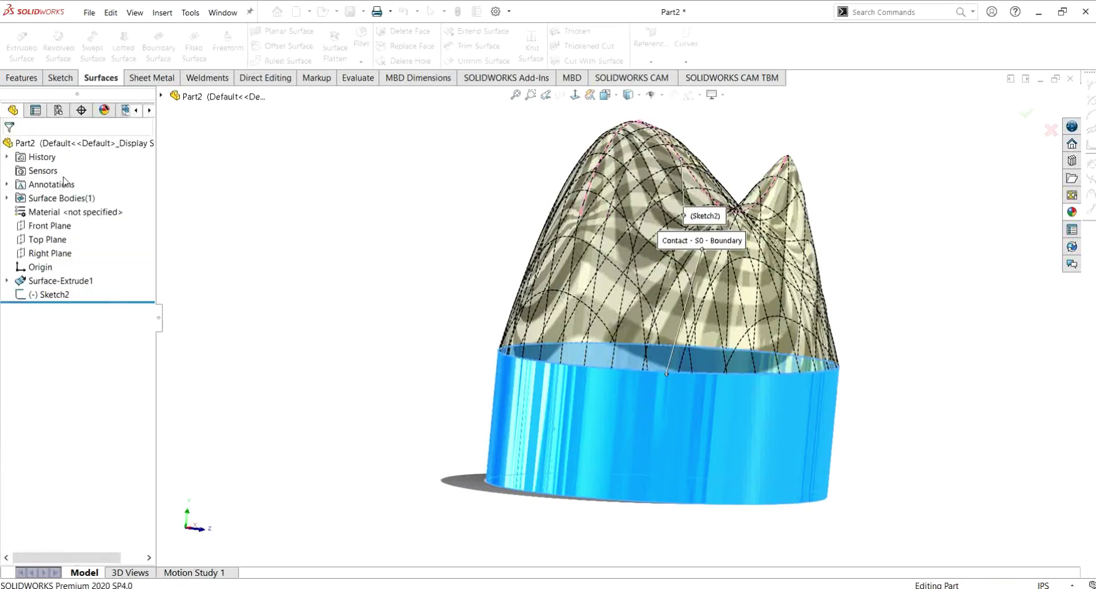
- Discard the trial fill surface and start Sketch3 on the Right Plane, viewed normal to it
{"action": "left_click", "coordinate": [30, 147]}
{"action": "left_click", "coordinate": [50, 253]}
{"action": "middle_click_drag", "start_coordinate": [397, 304], "coordinate": [571, 450]}
{"action": "left_click", "coordinate": [60, 77]}
{"action": "left_click", "coordinate": [17, 43]}
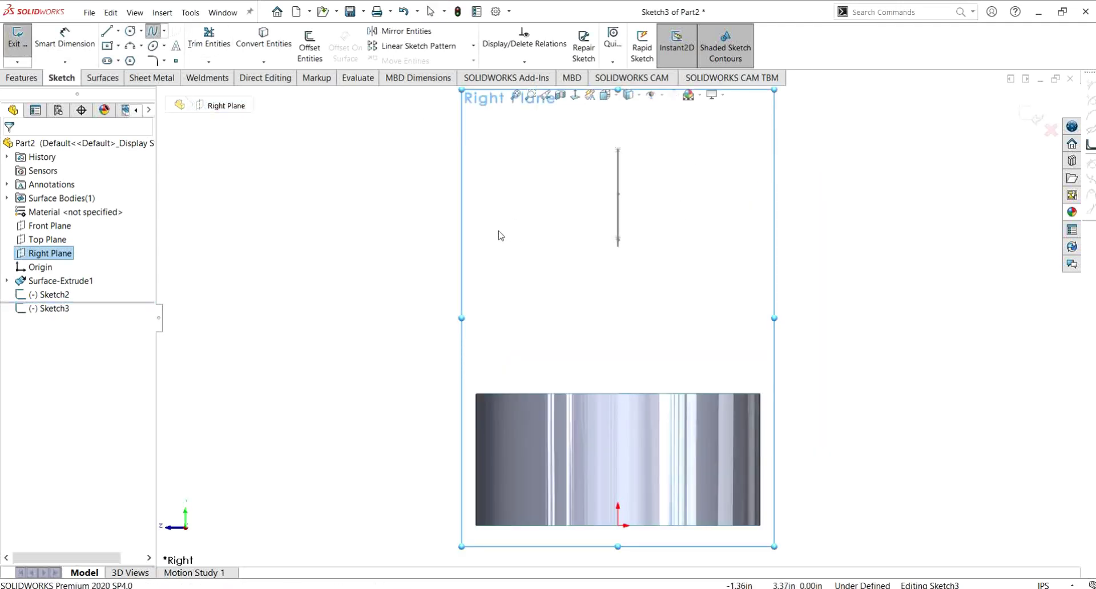
- Draw an S-shaped spline on the Right Plane crossing the Sketch2 curve, then exit Sketch3
{"action": "left_click", "coordinate": [498, 230]}
{"action": "left_click", "coordinate": [591, 185]}
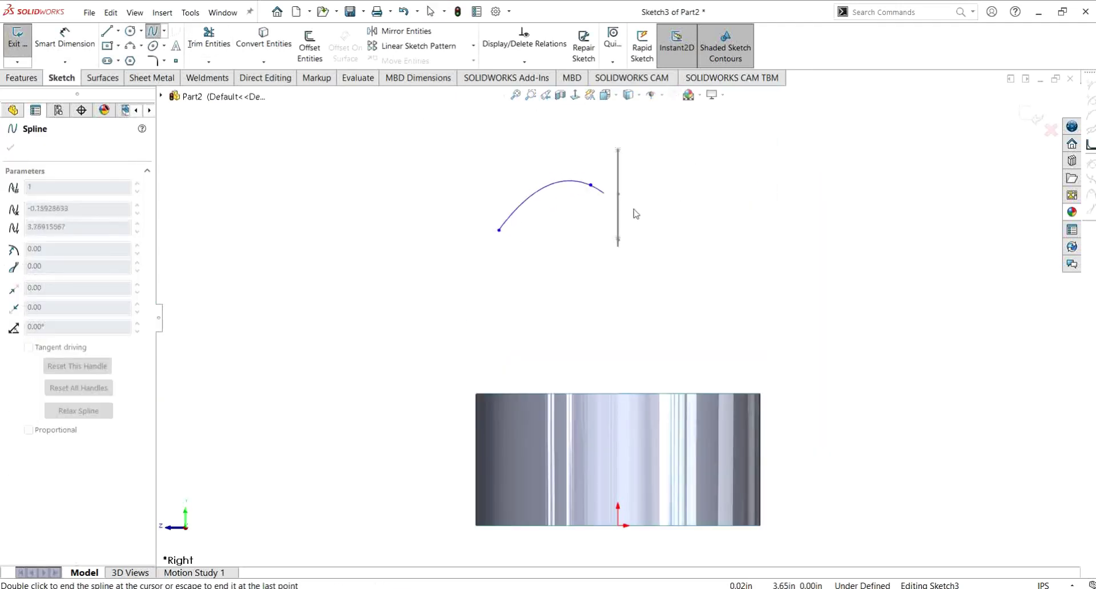
{"action": "double_click", "coordinate": [739, 202]}
{"action": "key", "text": "Escape"}
{"action": "middle_click_drag", "start_coordinate": [808, 245], "coordinate": [745, 279]}
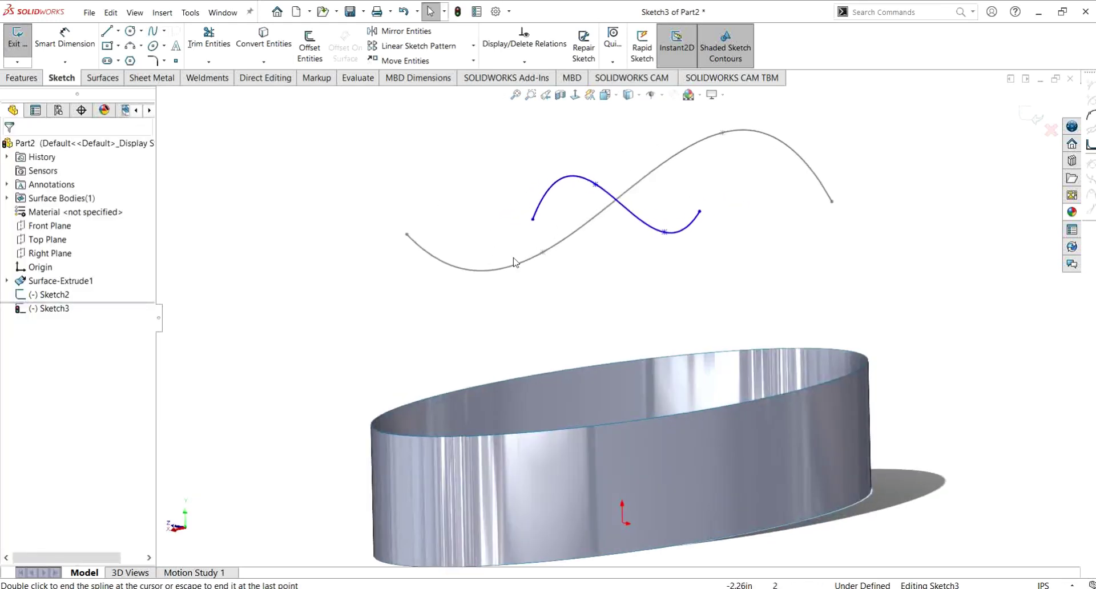
{"action": "left_click", "coordinate": [17, 40]}
{"action": "left_click", "coordinate": [340, 206]}
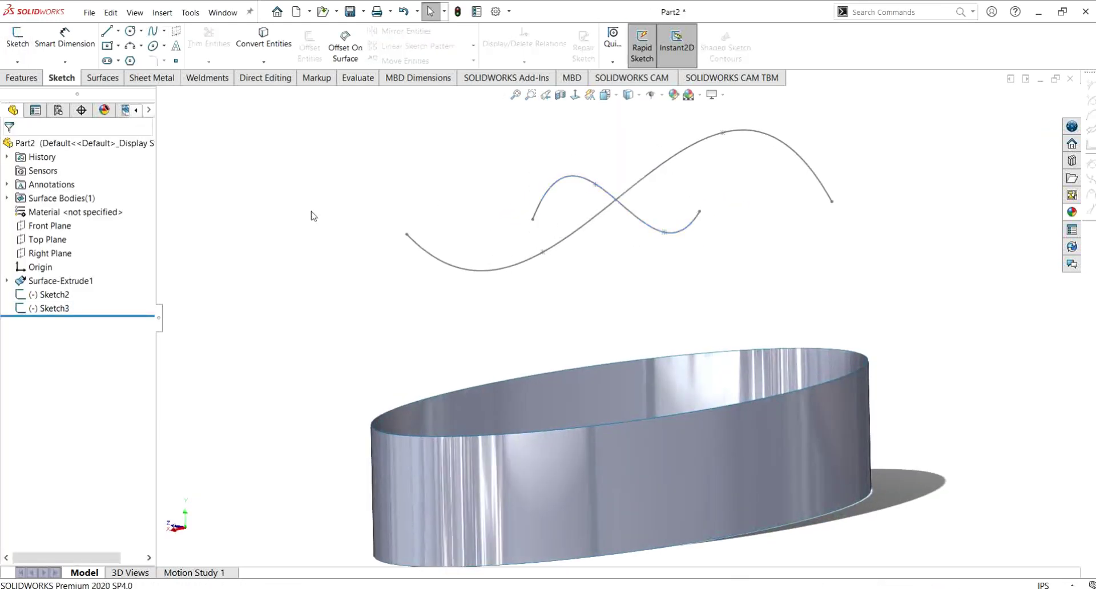
{"action": "left_click", "coordinate": [102, 78]}
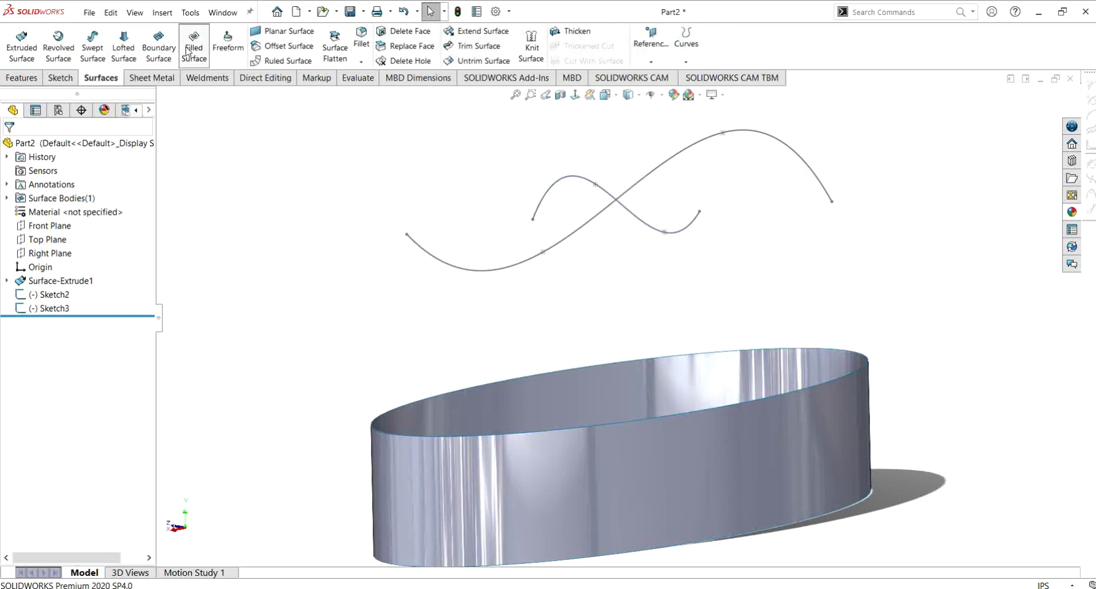
- Create a Filled Surface on the band's top edge with Sketch2 and Sketch3 as constraint curves
{"action": "left_click", "coordinate": [188, 52]}
{"action": "left_click", "coordinate": [395, 409]}
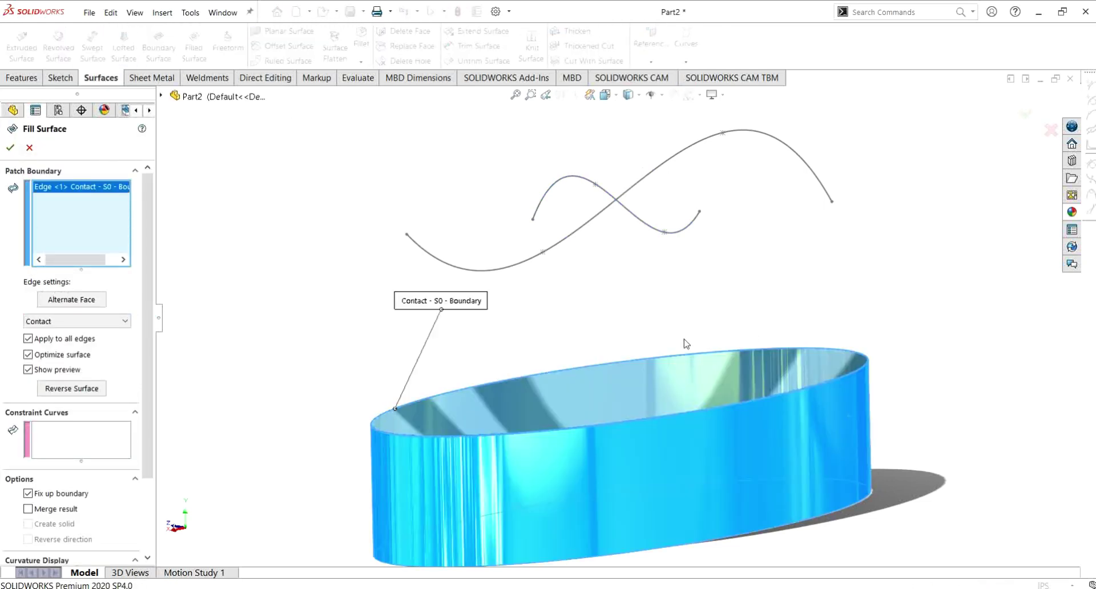
{"action": "left_click", "coordinate": [129, 436]}
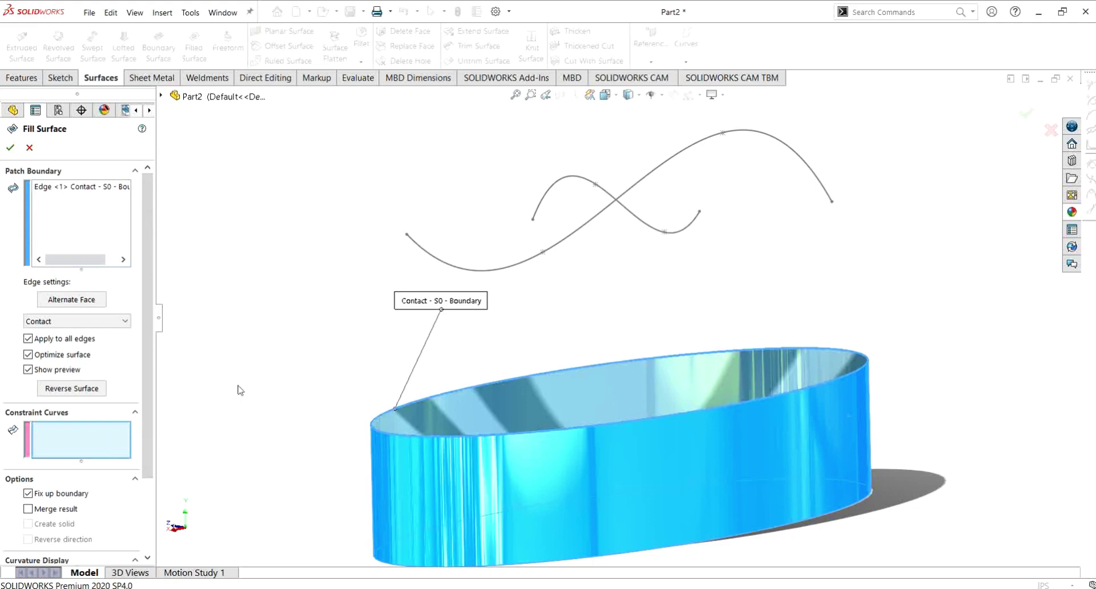
{"action": "left_click", "coordinate": [559, 251]}
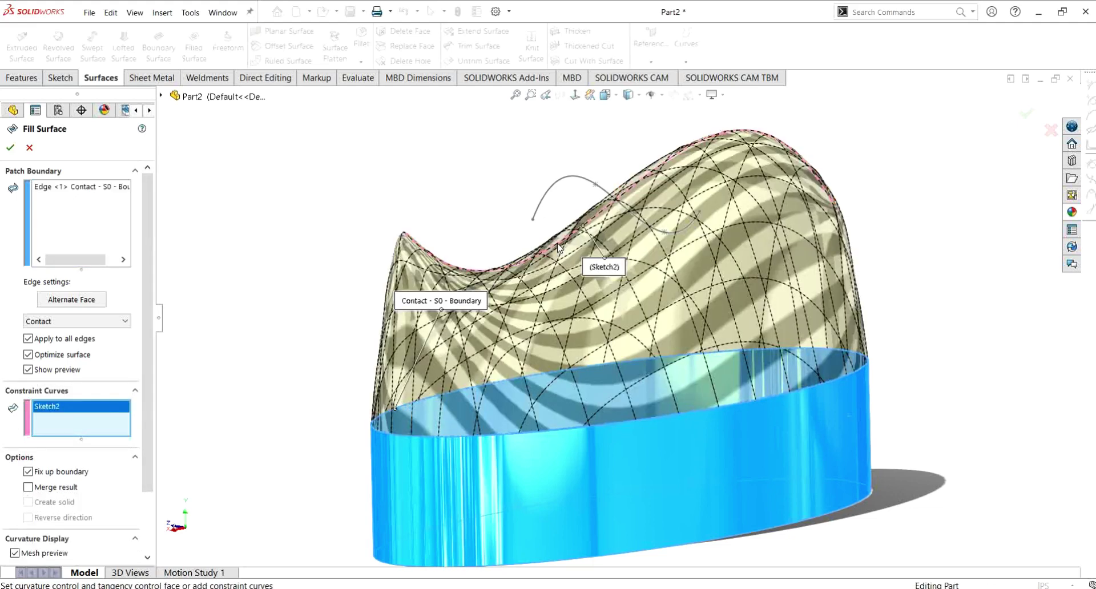
{"action": "left_click", "coordinate": [658, 234]}
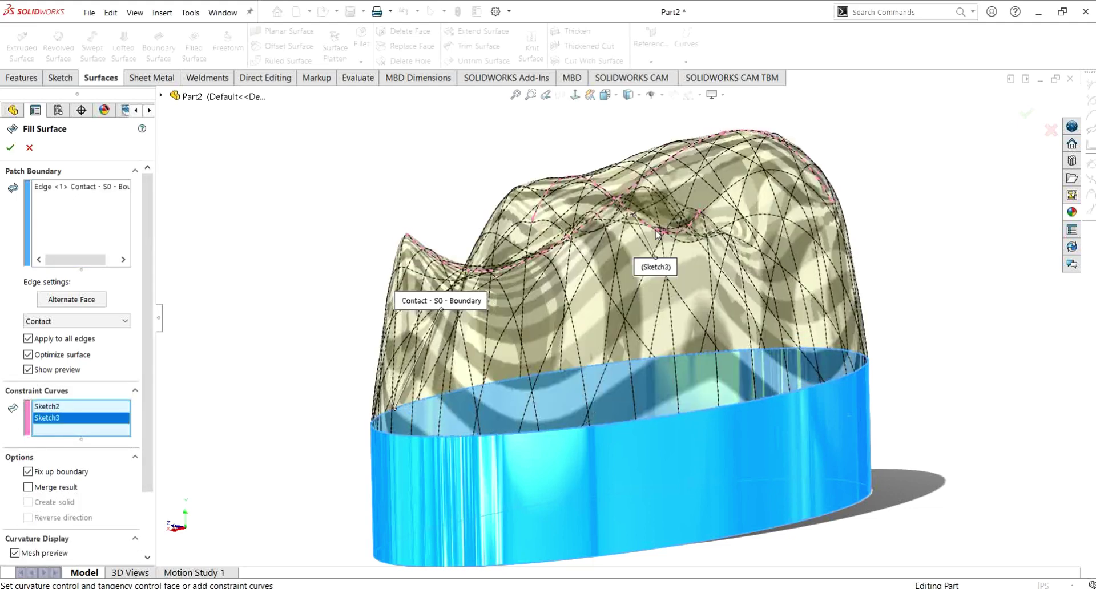
- Check the wavy fill preview from several angles and accept it as Surface-Fill2
{"action": "middle_click_drag", "start_coordinate": [669, 254], "coordinate": [735, 404]}
{"action": "middle_click_drag", "start_coordinate": [736, 481], "coordinate": [745, 332]}
{"action": "scroll", "coordinate": [704, 318], "scroll_direction": "up", "scroll_amount": 5}
{"action": "scroll", "coordinate": [704, 317], "scroll_direction": "down", "scroll_amount": 8}
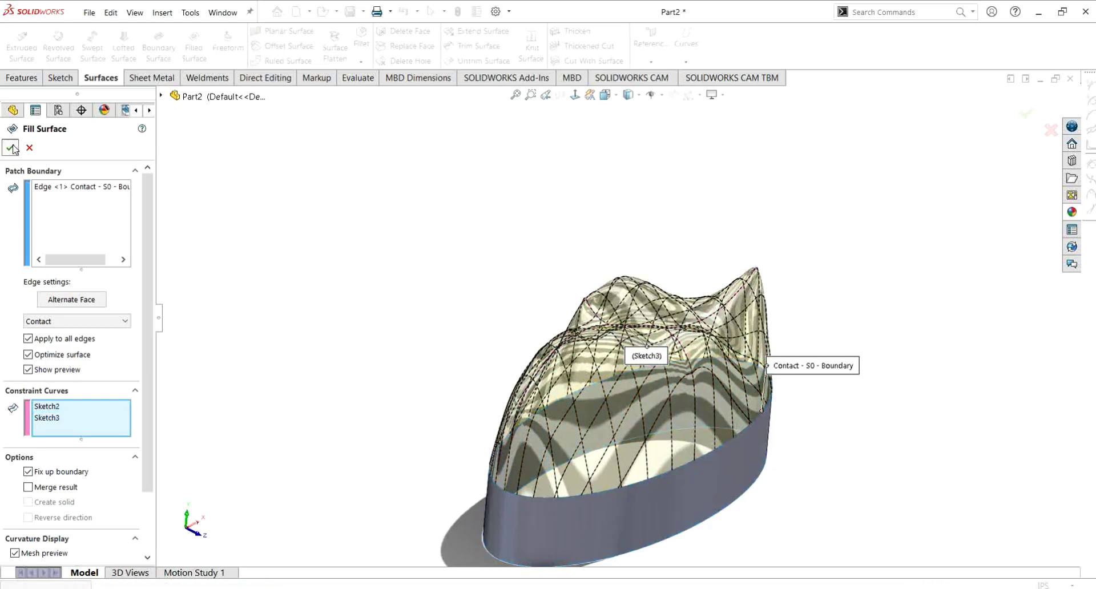
{"action": "left_click", "coordinate": [11, 148]}
{"action": "mouse_move", "coordinate": [824, 326]}
{"action": "middle_mouse_down"}
{"action": "mouse_move", "coordinate": [656, 396]}
{"action": "mouse_move", "coordinate": [734, 318]}
{"action": "mouse_move", "coordinate": [823, 367]}
{"action": "mouse_move", "coordinate": [873, 426]}
{"action": "mouse_move", "coordinate": [822, 344]}
{"action": "middle_mouse_up"}
{"action": "right_click", "coordinate": [66, 296]}
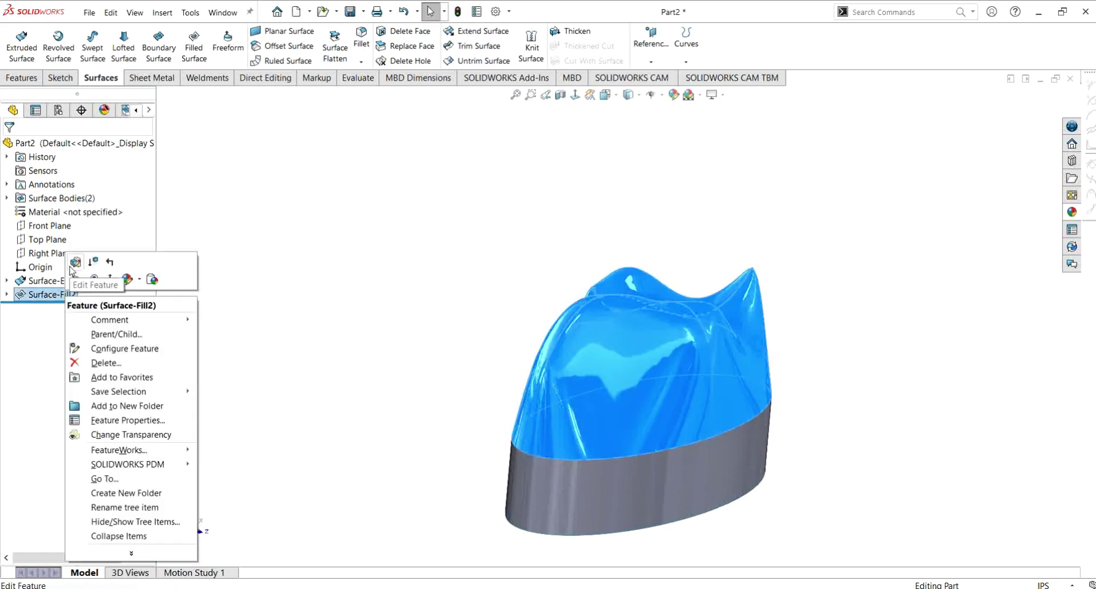
- Edit Surface-Fill2 to delete the Sketch3 constraint curve, keeping only Sketch2
{"action": "left_click", "coordinate": [75, 264]}
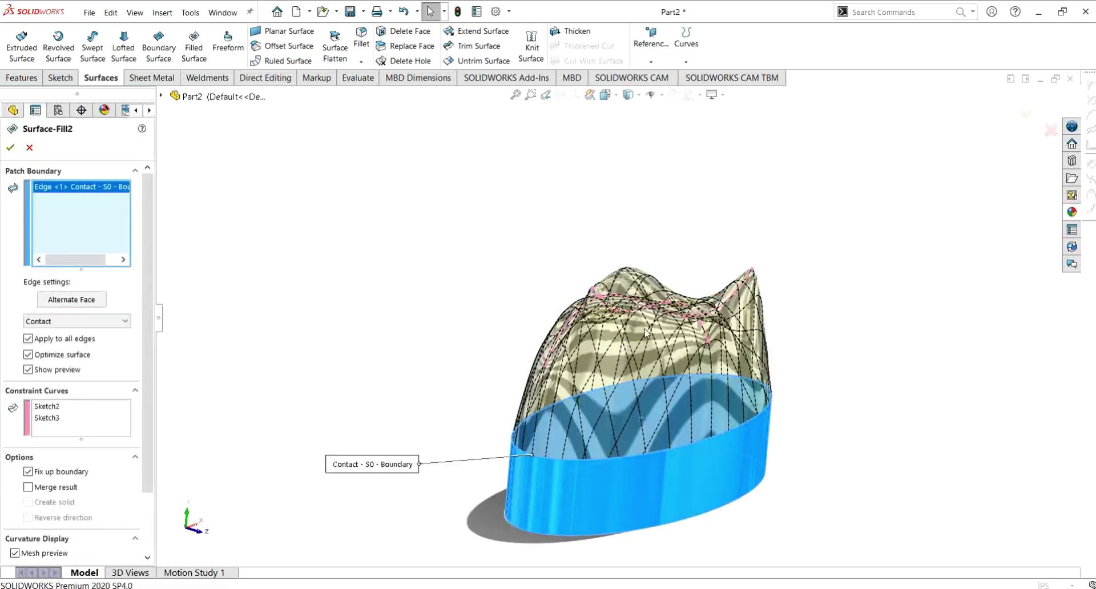
{"action": "right_click", "coordinate": [42, 418]}
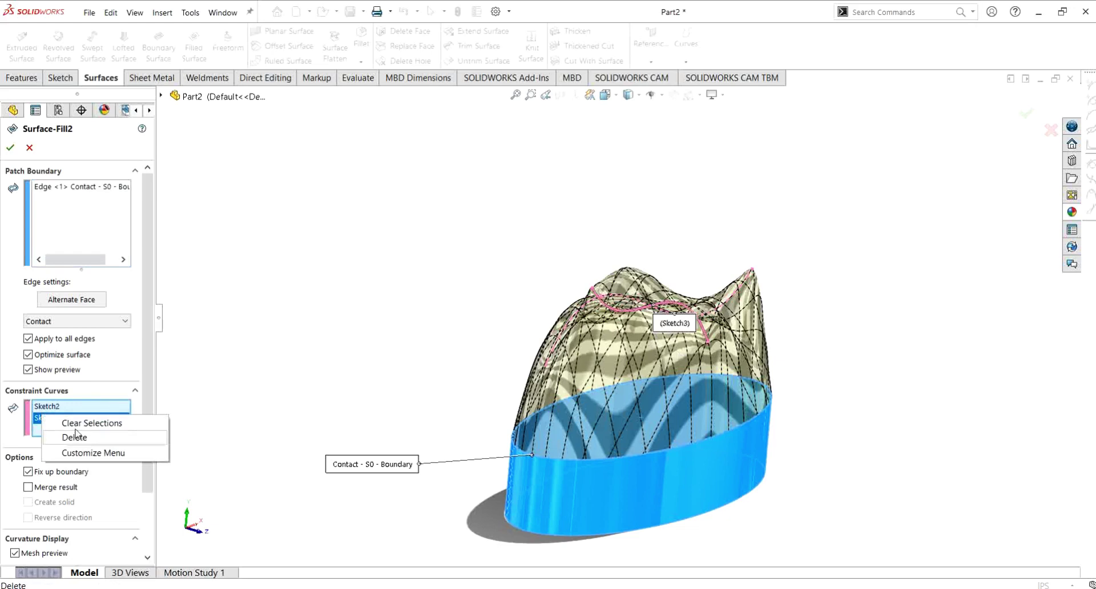
{"action": "middle_click_drag", "start_coordinate": [795, 350], "coordinate": [771, 335]}
{"action": "scroll", "coordinate": [557, 351], "scroll_direction": "down", "scroll_amount": 2}
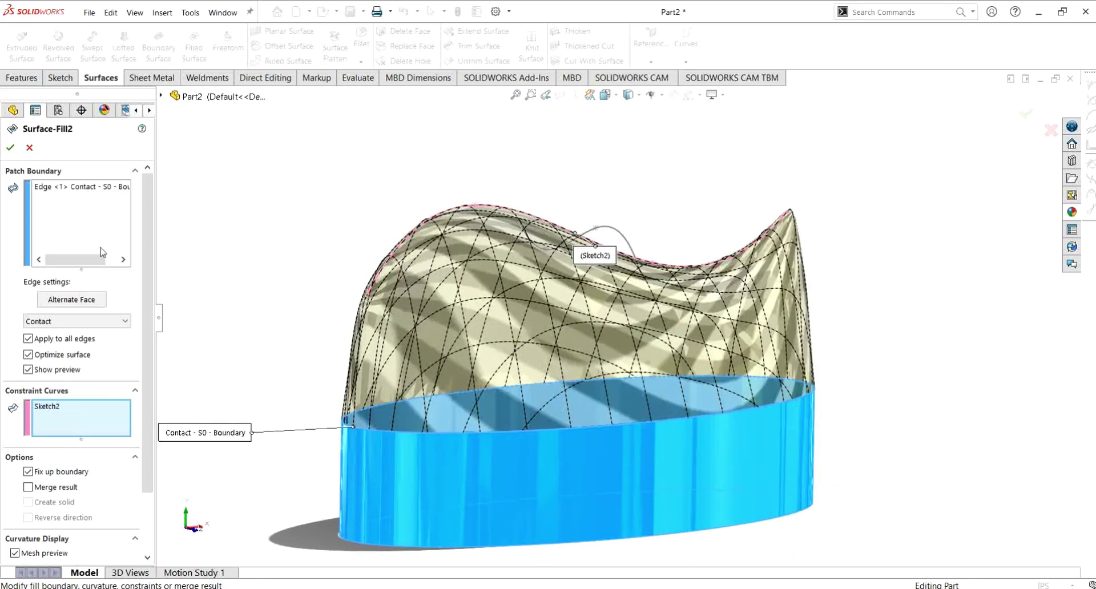
{"action": "key", "text": "Return"}
{"action": "mouse_move", "coordinate": [632, 311]}
{"action": "middle_mouse_down"}
{"action": "mouse_move", "coordinate": [707, 303]}
{"action": "mouse_move", "coordinate": [684, 297]}
{"action": "mouse_move", "coordinate": [630, 406]}
{"action": "mouse_move", "coordinate": [640, 375]}
{"action": "middle_mouse_up"}
{"action": "scroll", "coordinate": [649, 348], "scroll_direction": "down", "scroll_amount": 2}
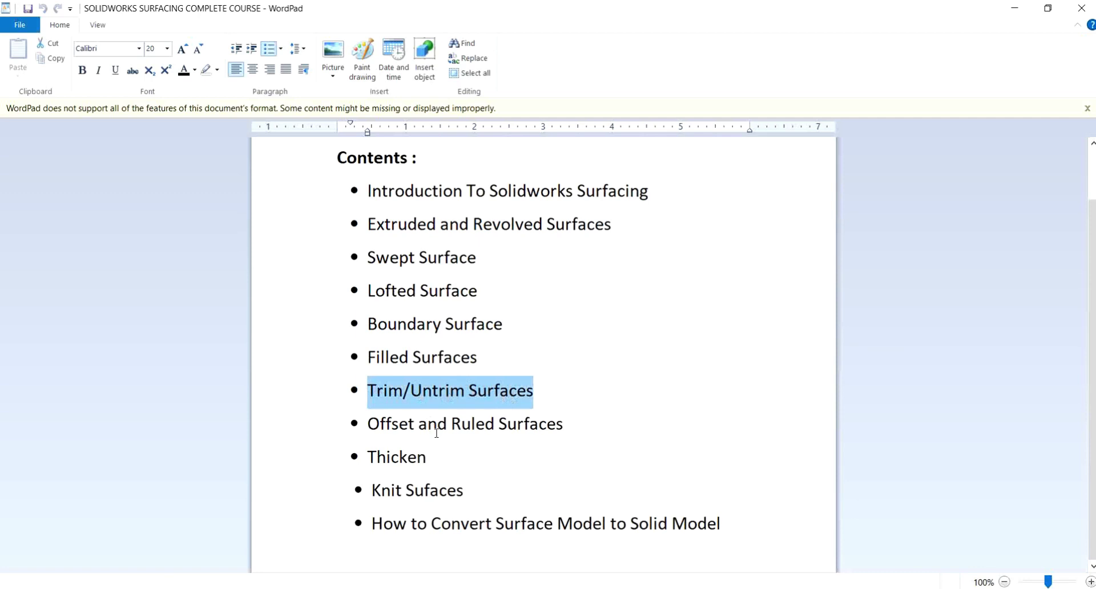
{"action": "left_click", "coordinate": [1014, 7]}
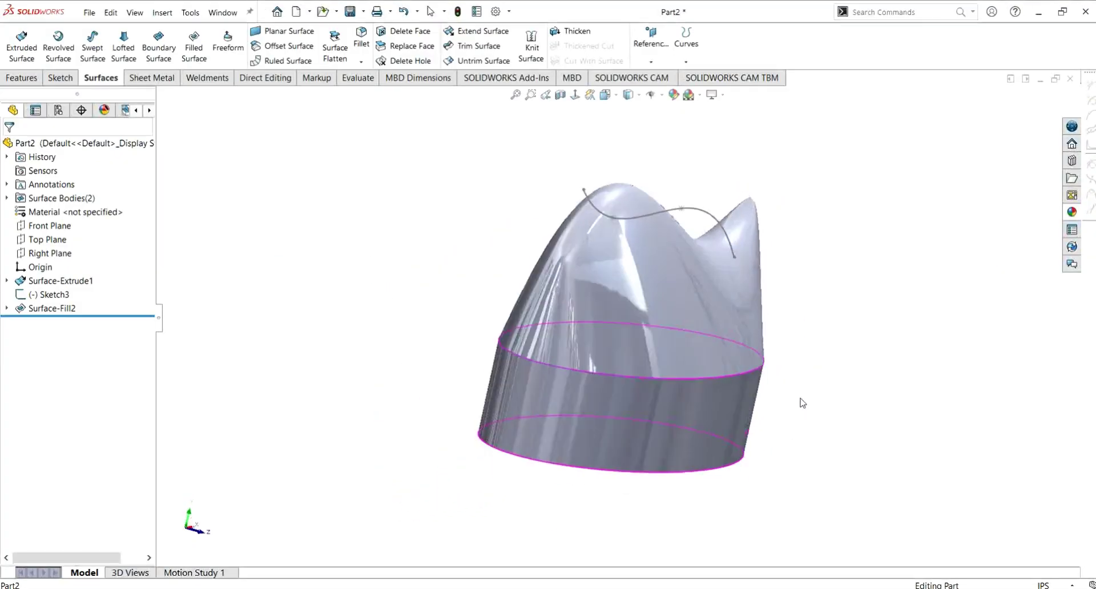